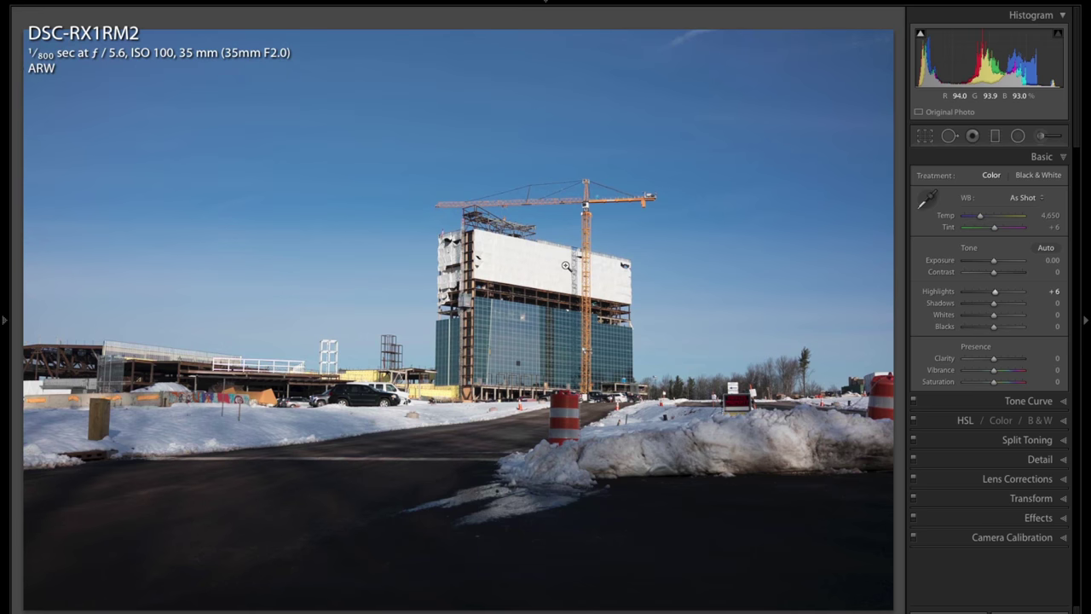
Examine the fine detail across the crane and high-rise construction photo at full magnification, and return to the full view.
click(457, 211)
drag(846, 218, 492, 218)
drag(875, 344, 594, 305)
click(594, 305)
Bring up the snowy sidewalk photo, hide the adjustment controls, and examine the cornice, brickwork and pink awnings at full magnification.
key(Right)
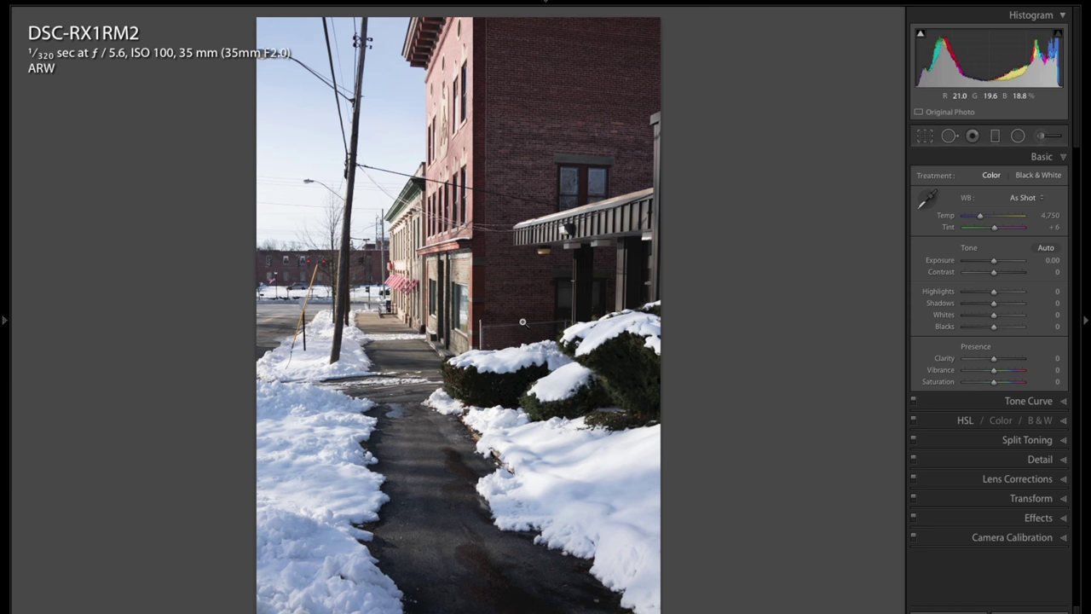
click(1085, 318)
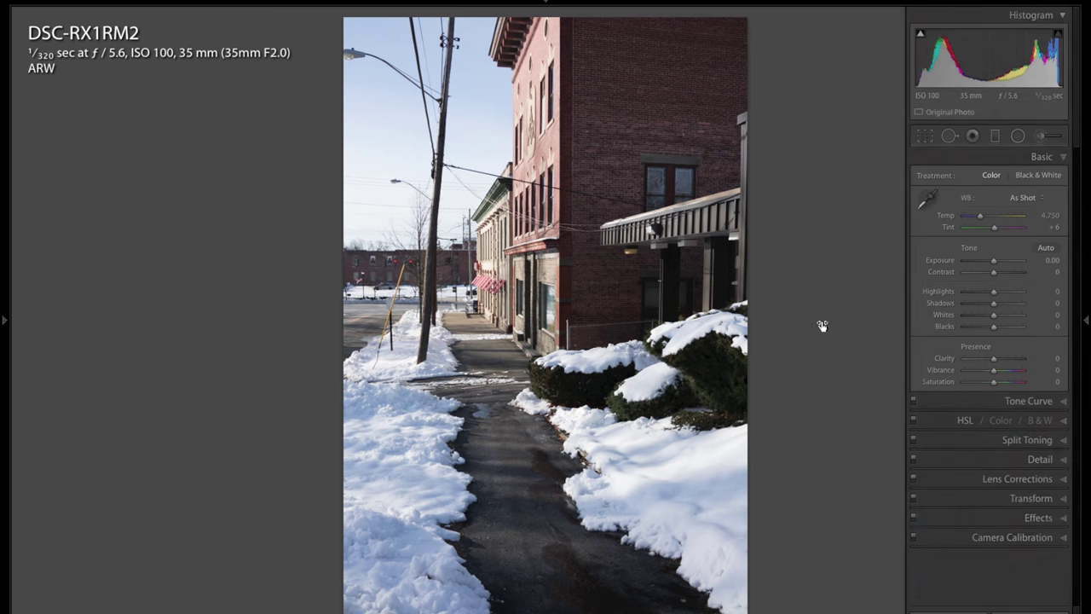
click(514, 253)
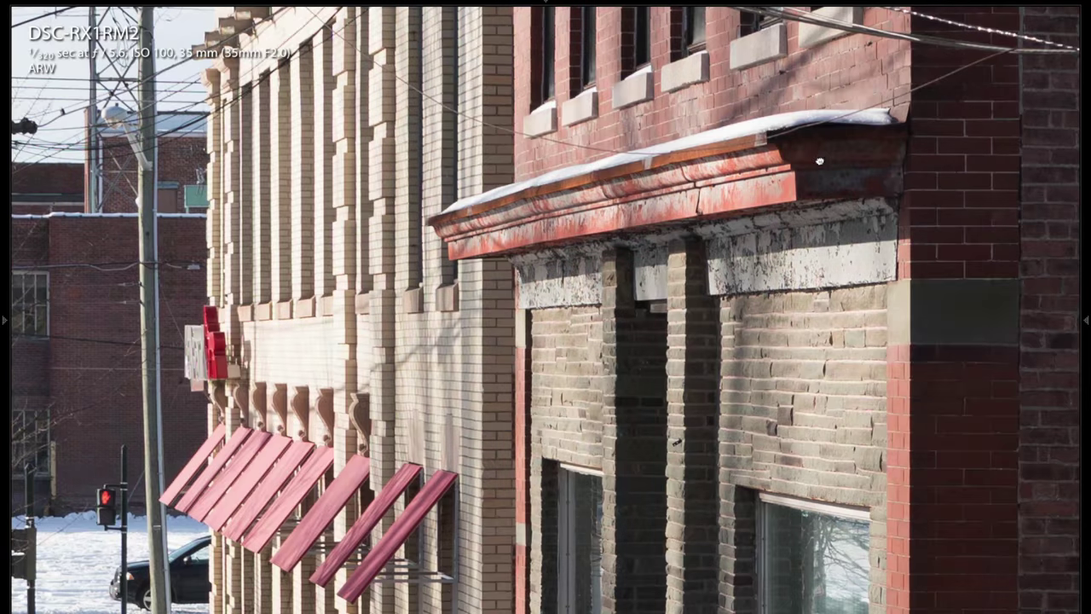
drag(819, 161, 508, 170)
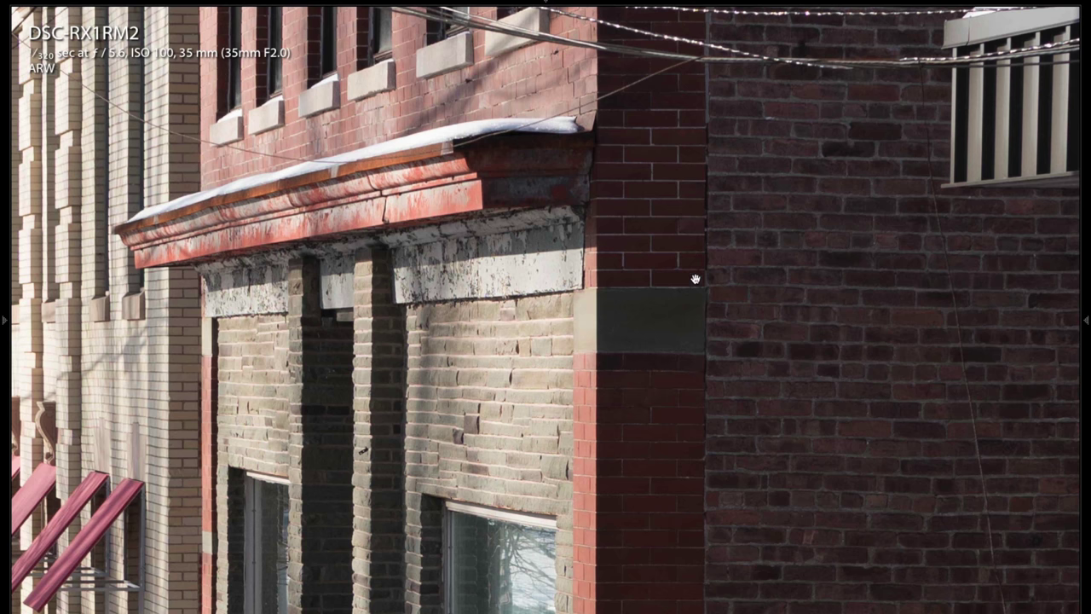
drag(517, 425, 632, 199)
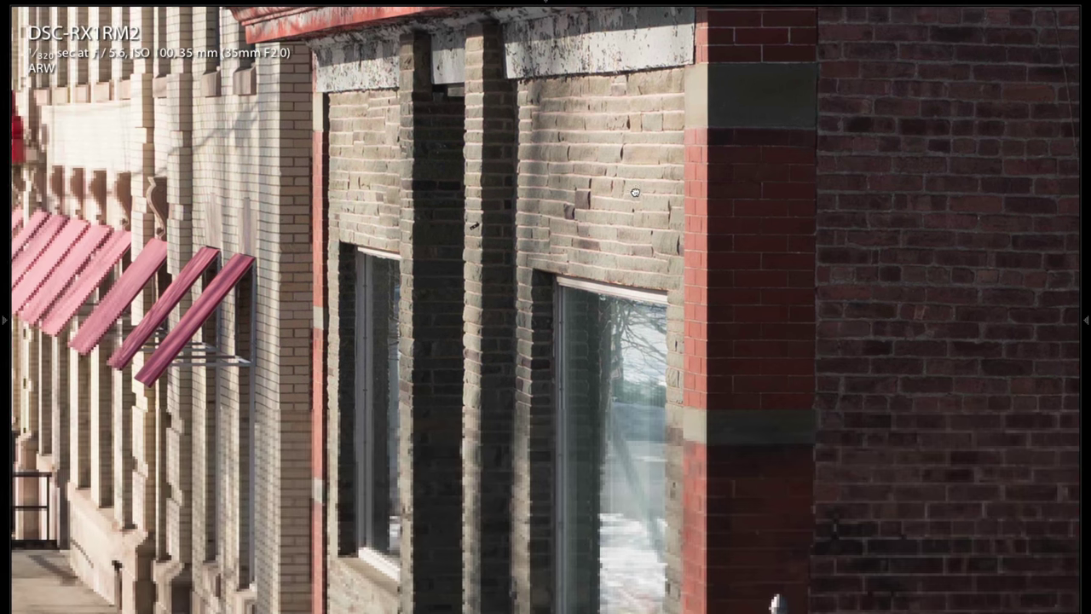
drag(309, 257, 547, 295)
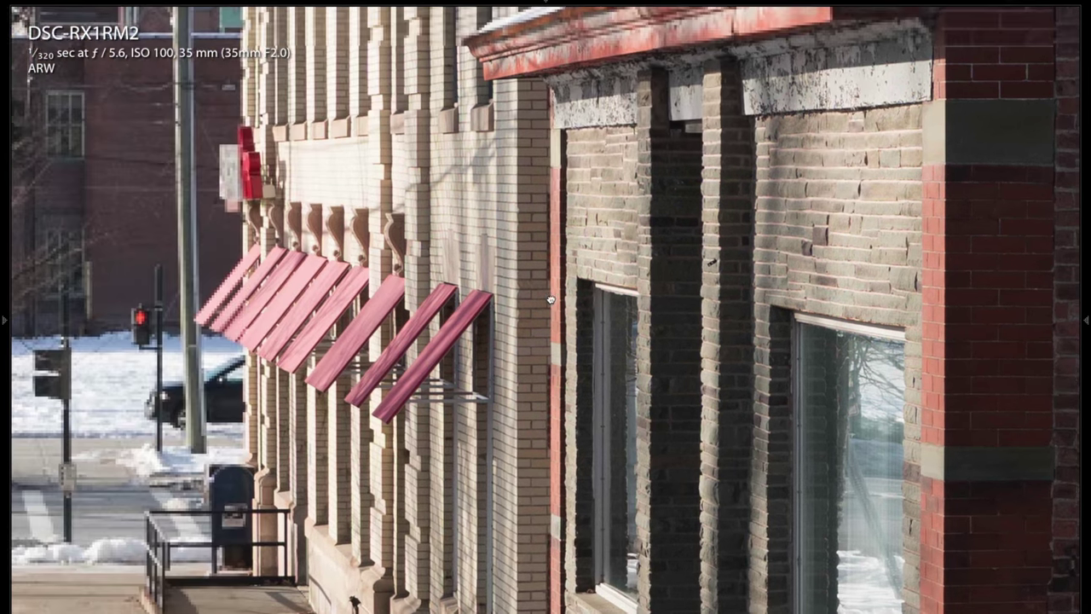
click(318, 166)
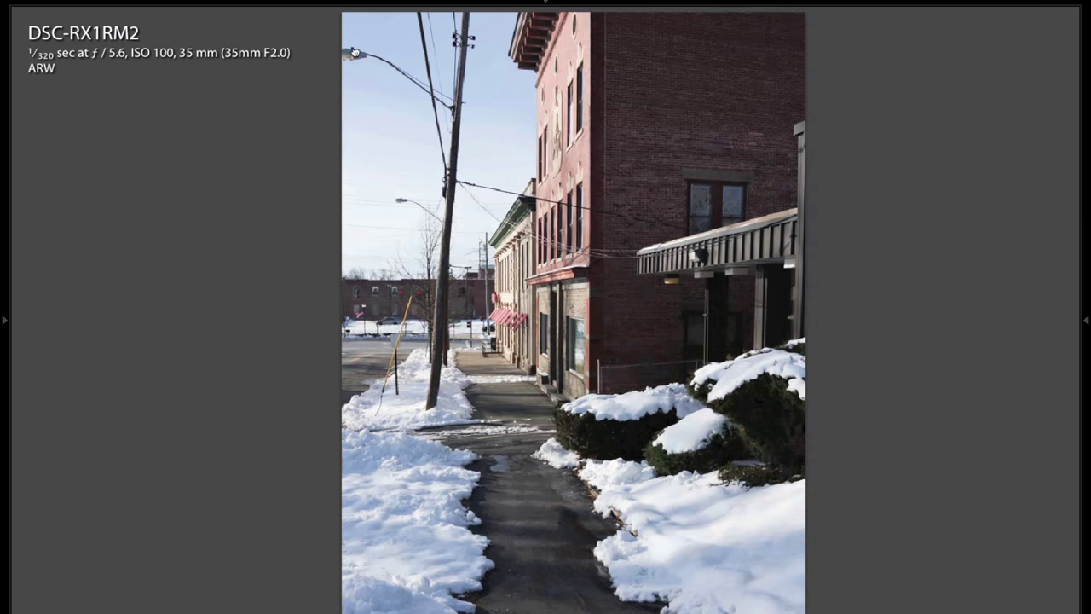
Examine the street lamp at the sidewalk photo's corner and the storefront brickwork at full magnification.
click(355, 53)
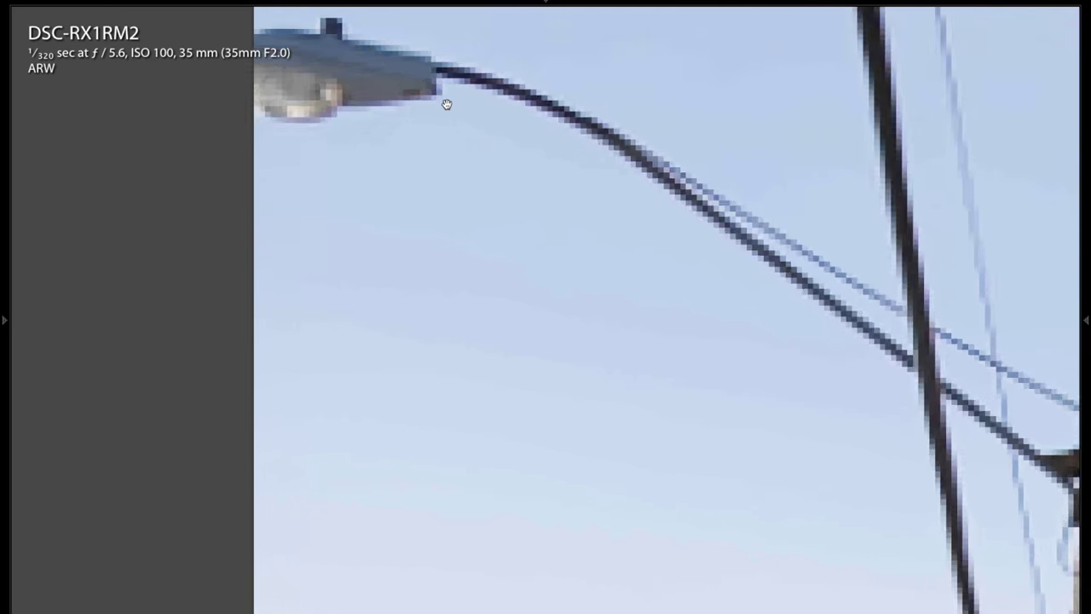
drag(448, 127, 493, 173)
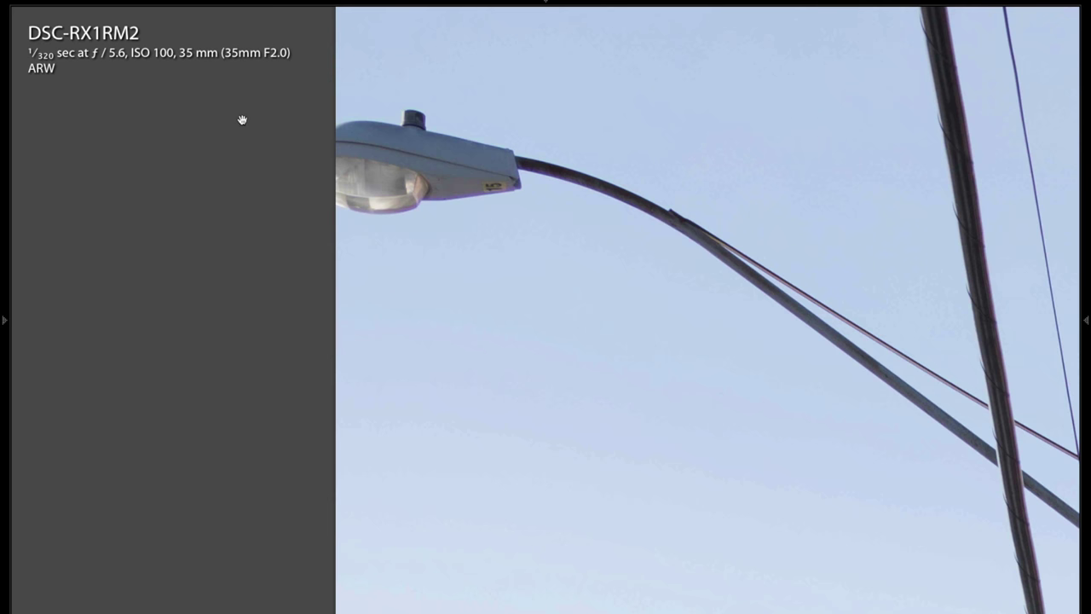
drag(435, 152, 341, 199)
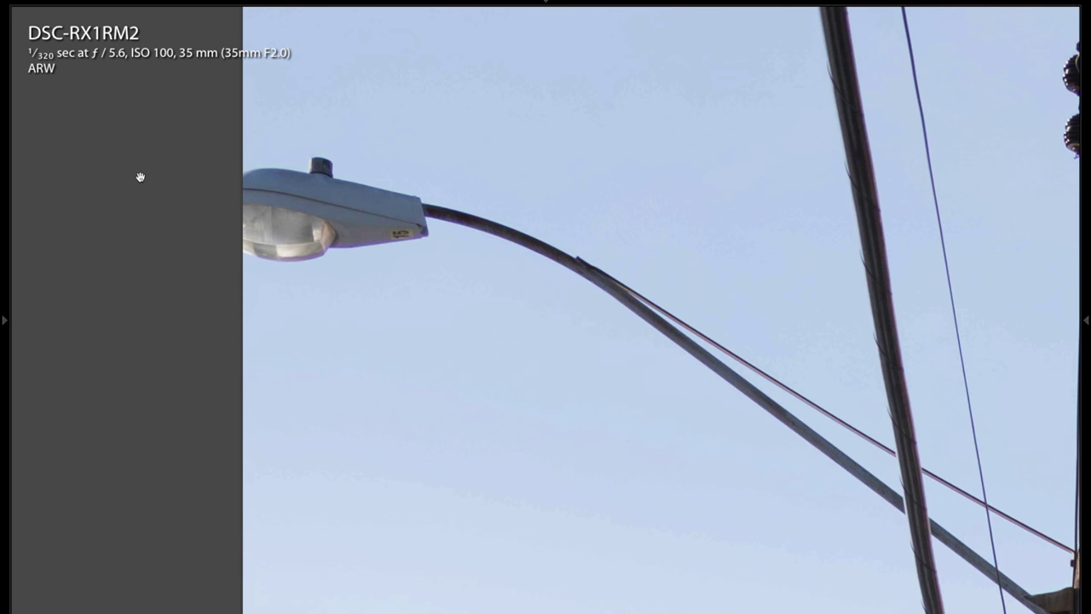
click(402, 208)
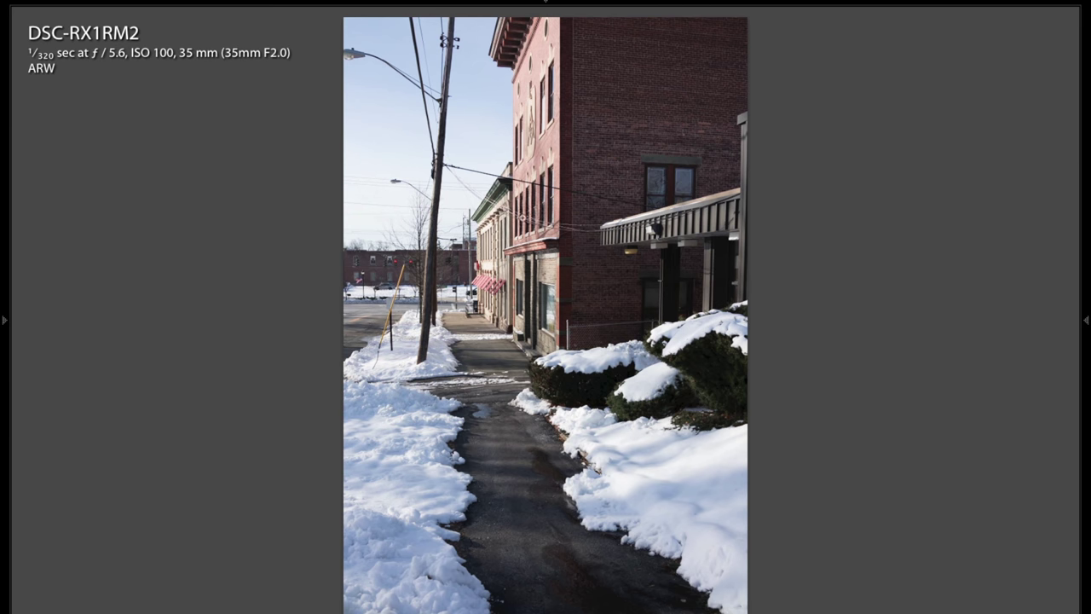
click(526, 259)
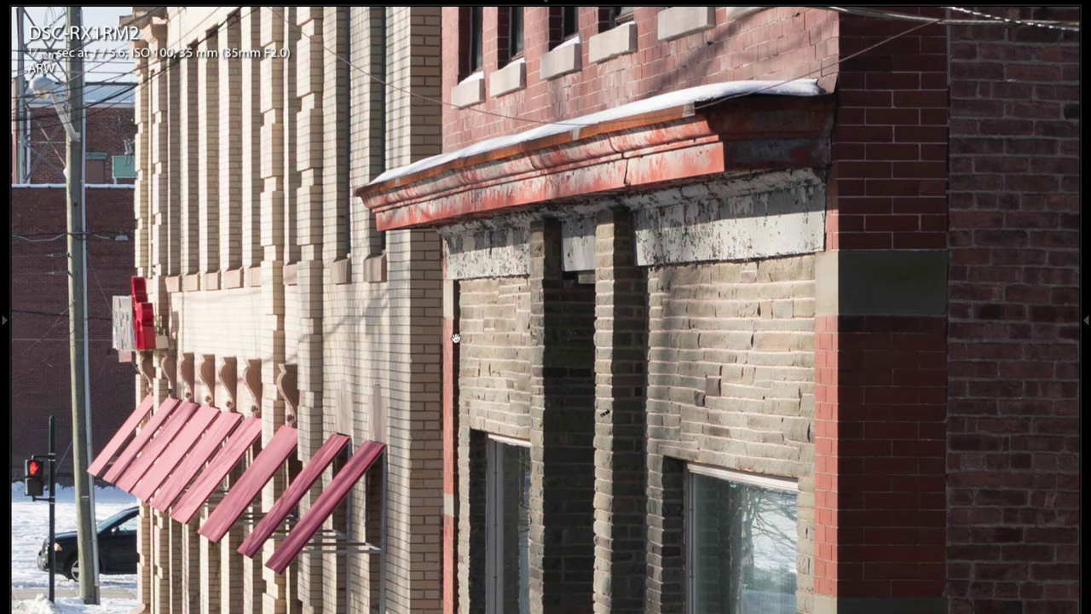
click(452, 270)
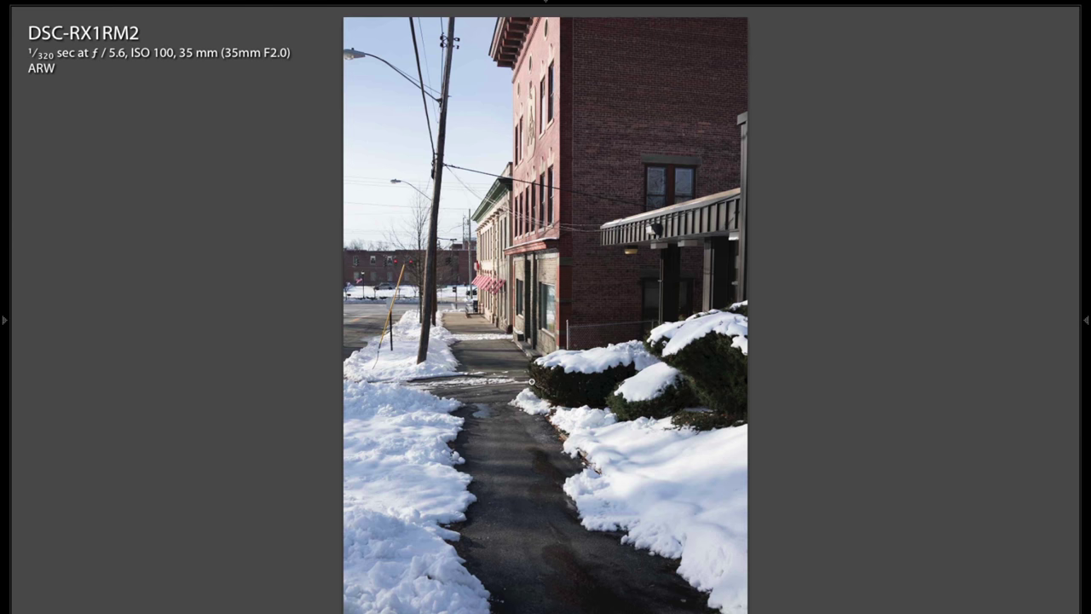
Bring up the f/2.0 photo of snow-covered stone steps and set its Highlights to -72.
key(Right)
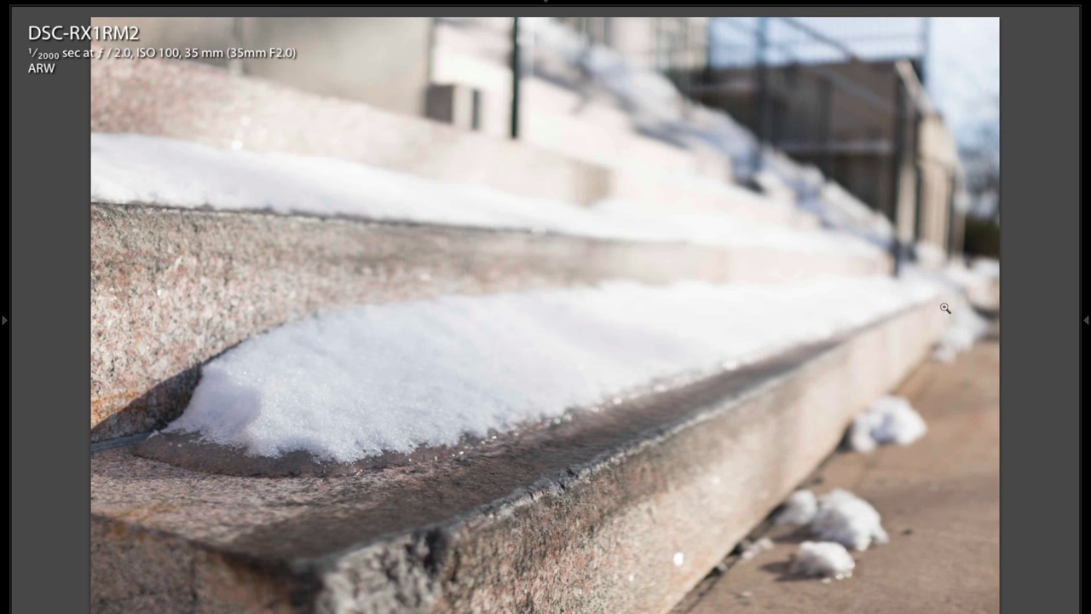
click(1087, 273)
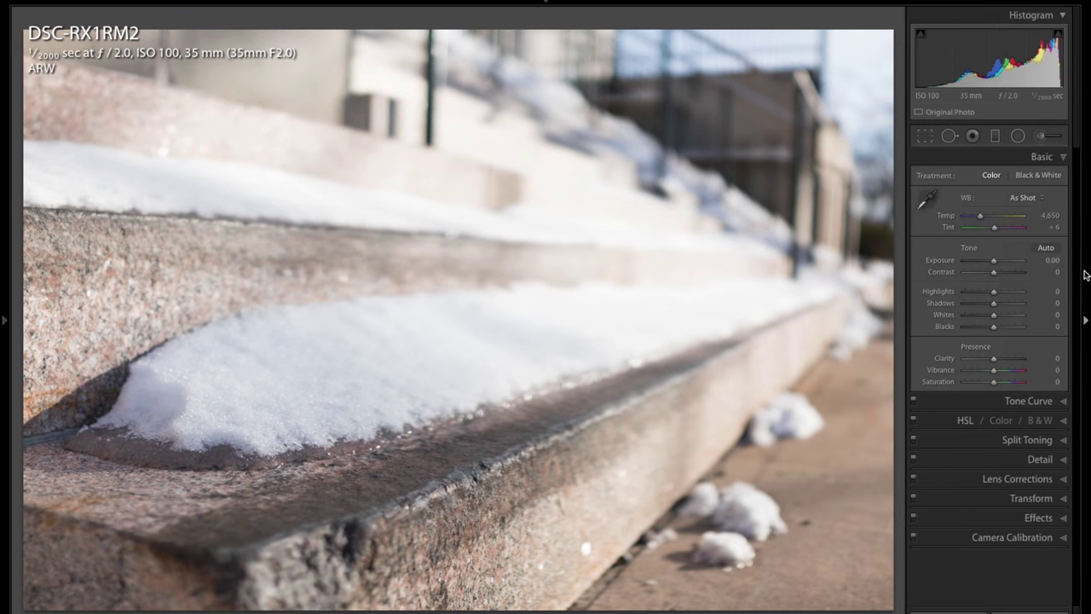
drag(993, 296, 984, 260)
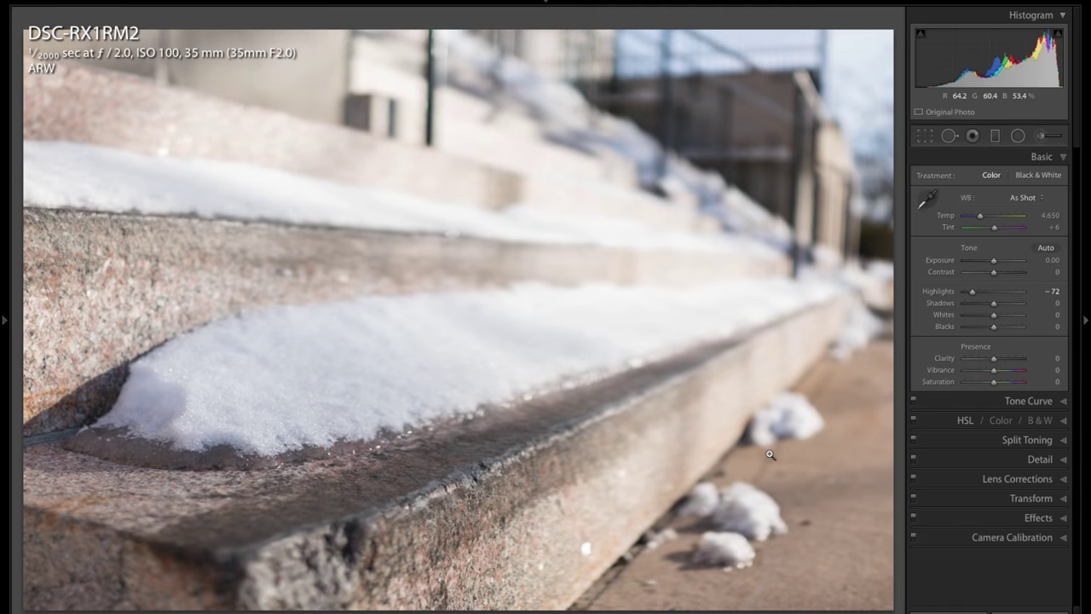
Bring up the courthouse facade close-up and examine the lettering, column capitals and shaded central window at full magnification.
key(Right)
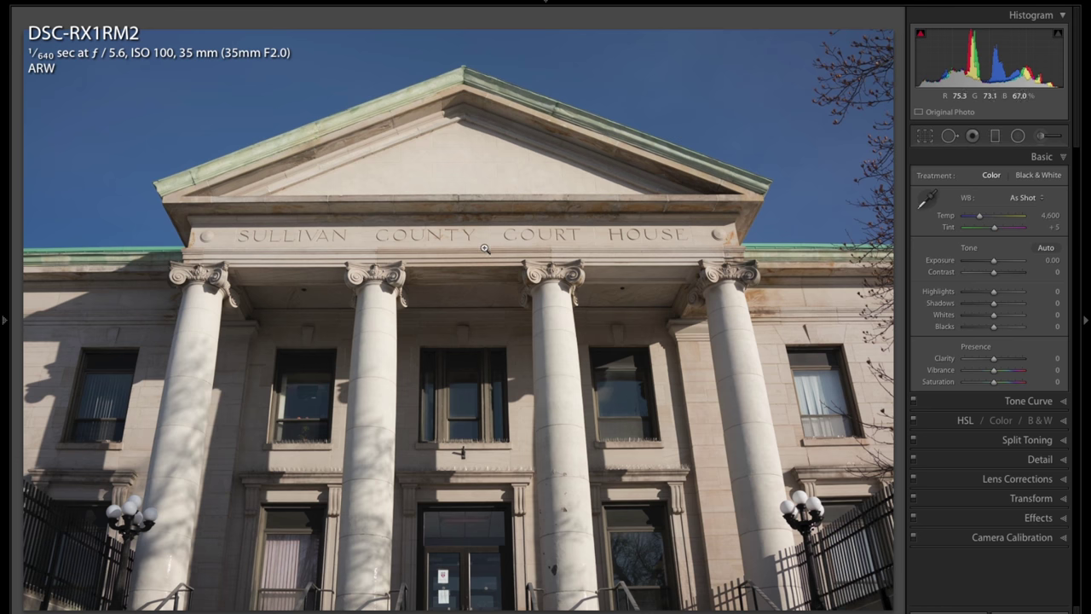
click(461, 235)
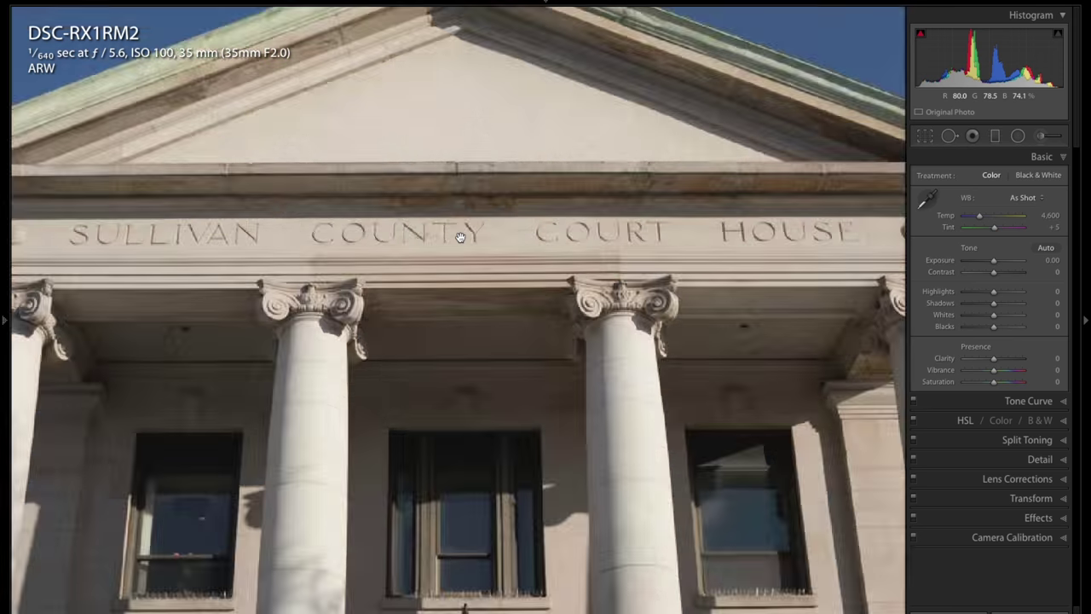
drag(488, 318, 540, 97)
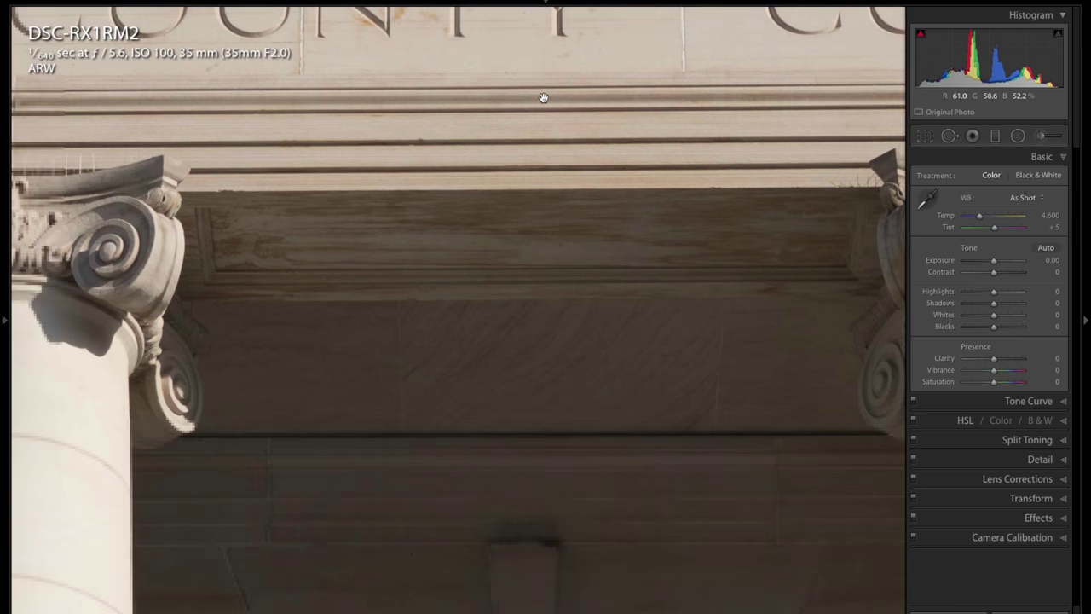
drag(211, 336, 261, 222)
drag(489, 397, 467, 98)
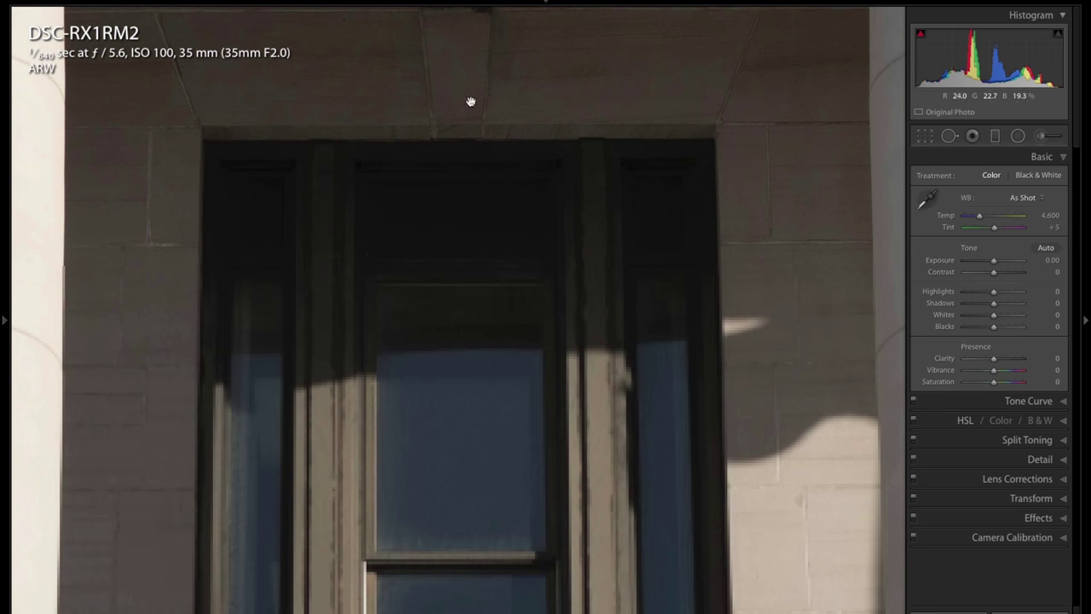
click(465, 310)
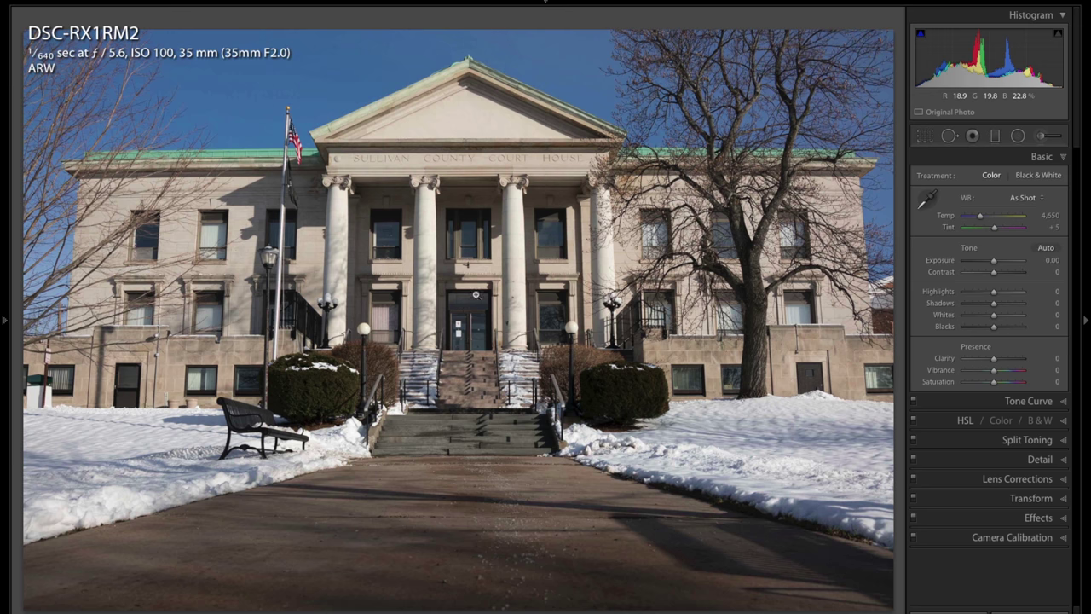
Examine the flags, column capital, green roofline and bare corner branches in the wide courthouse photo at full magnification.
click(281, 131)
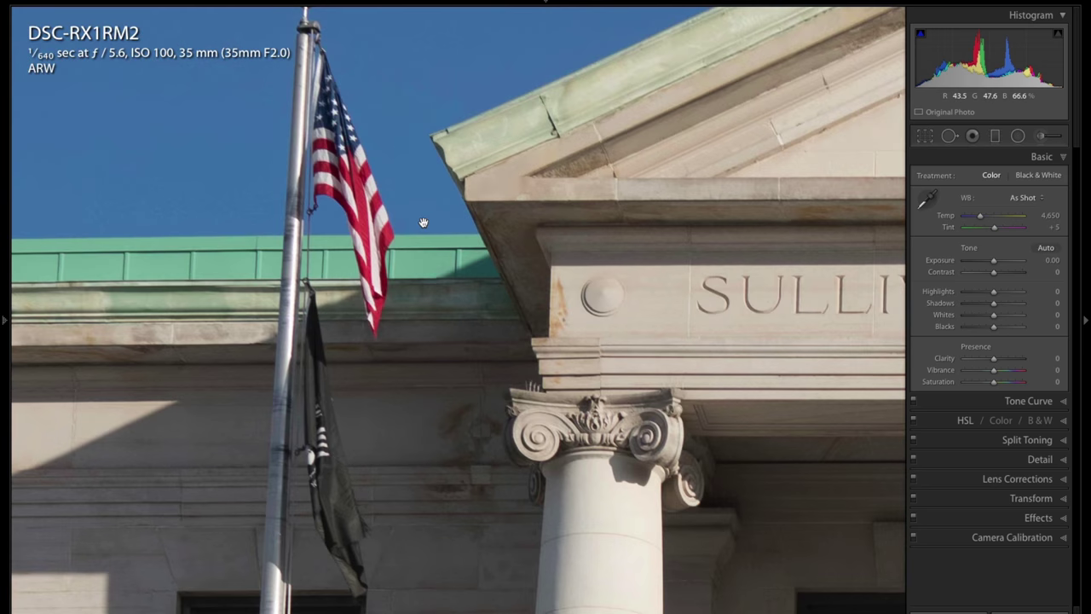
drag(599, 415, 767, 340)
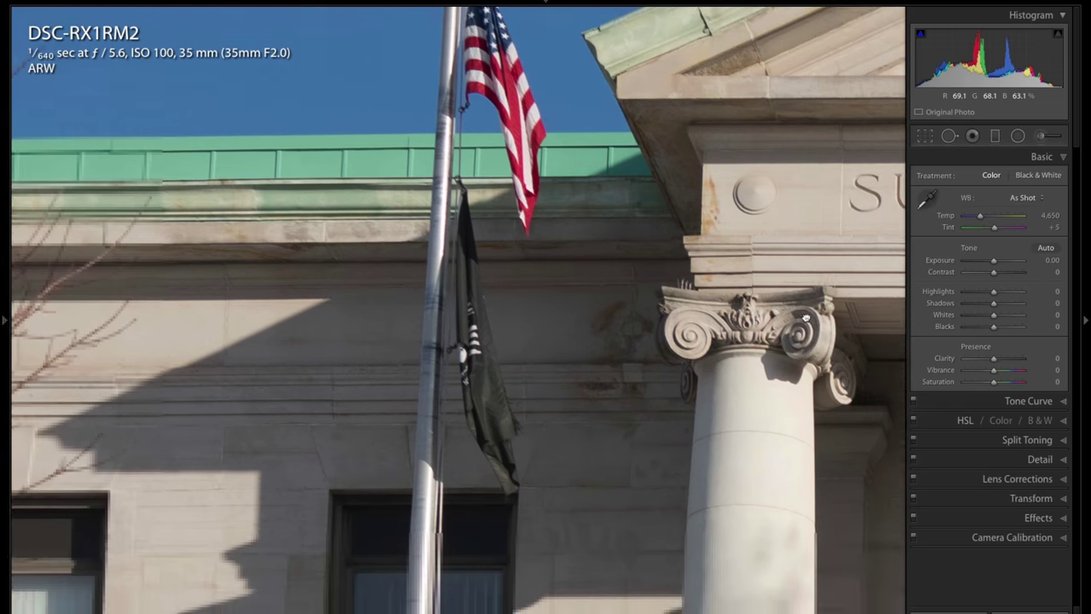
drag(256, 307, 755, 221)
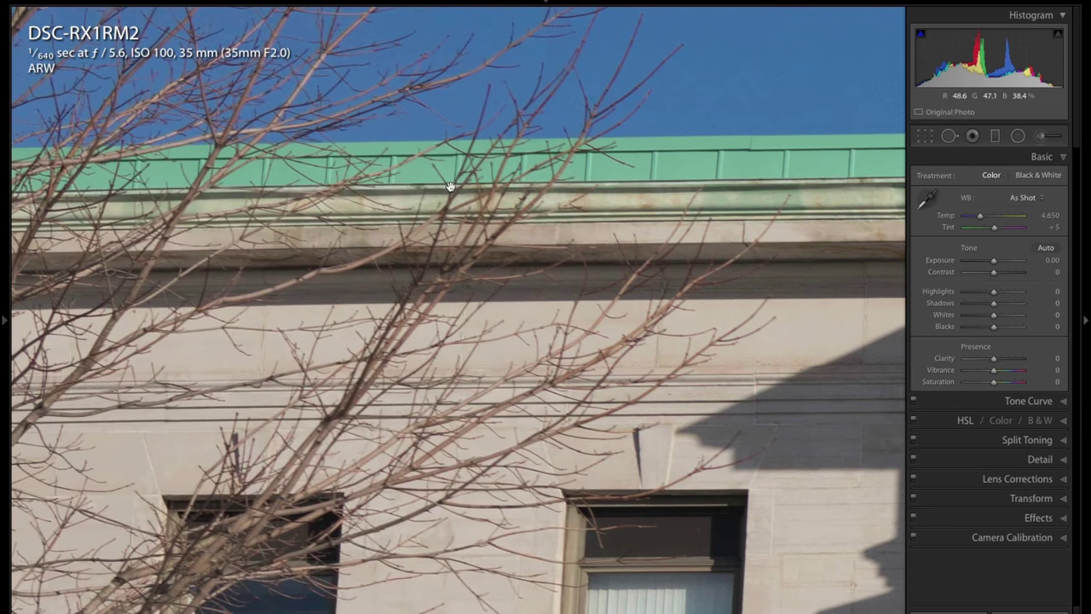
drag(17, 183, 510, 149)
drag(421, 341, 462, 401)
drag(288, 149, 534, 499)
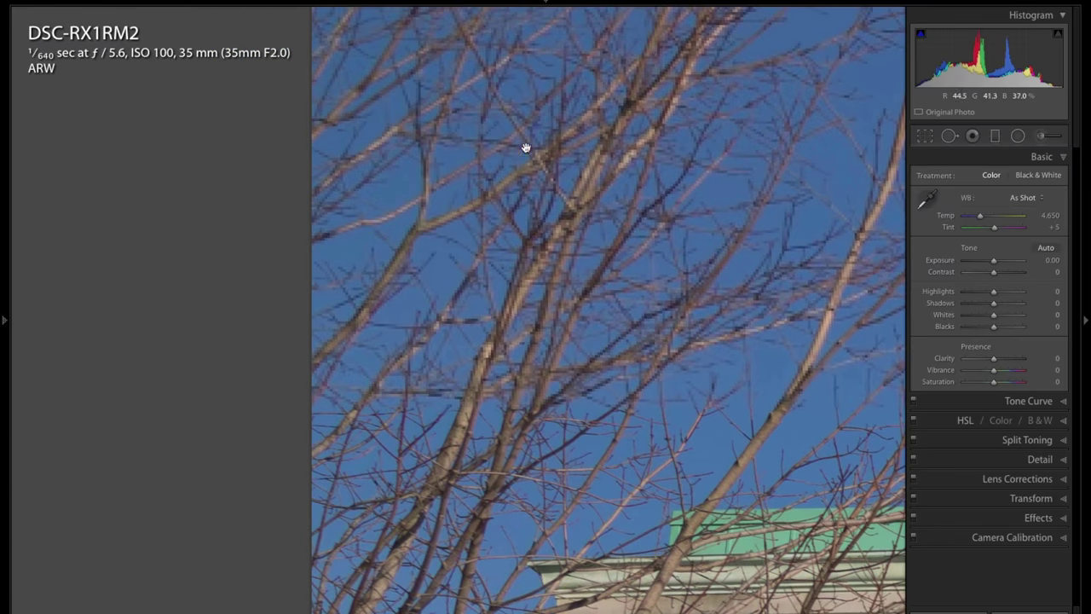
drag(538, 138, 489, 414)
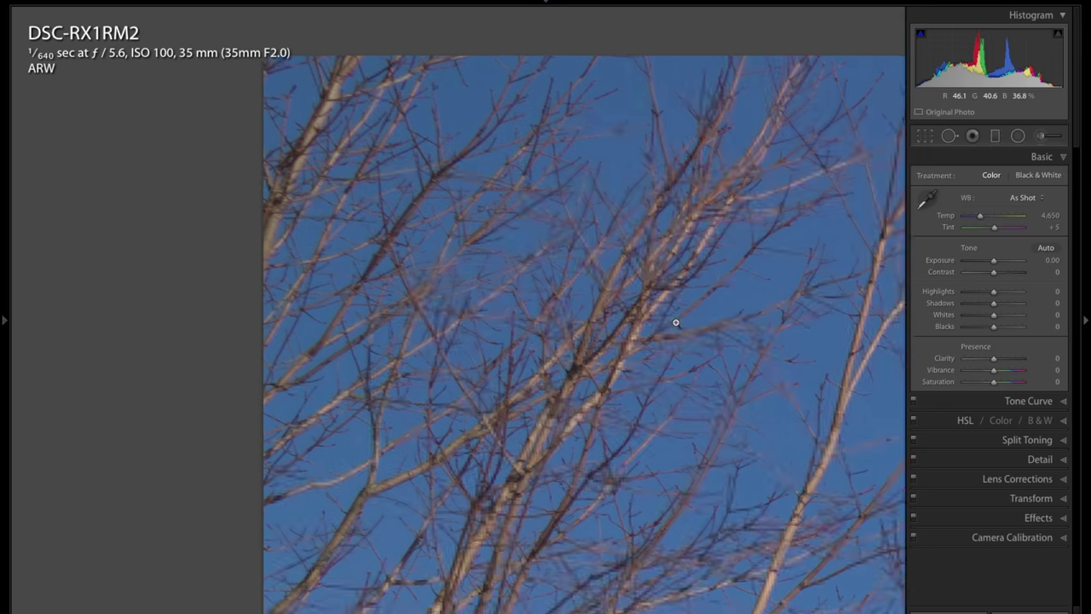
click(674, 319)
Examine the large tree's branches up to the image corner and the entrance stairs in the wide courthouse photo.
click(838, 101)
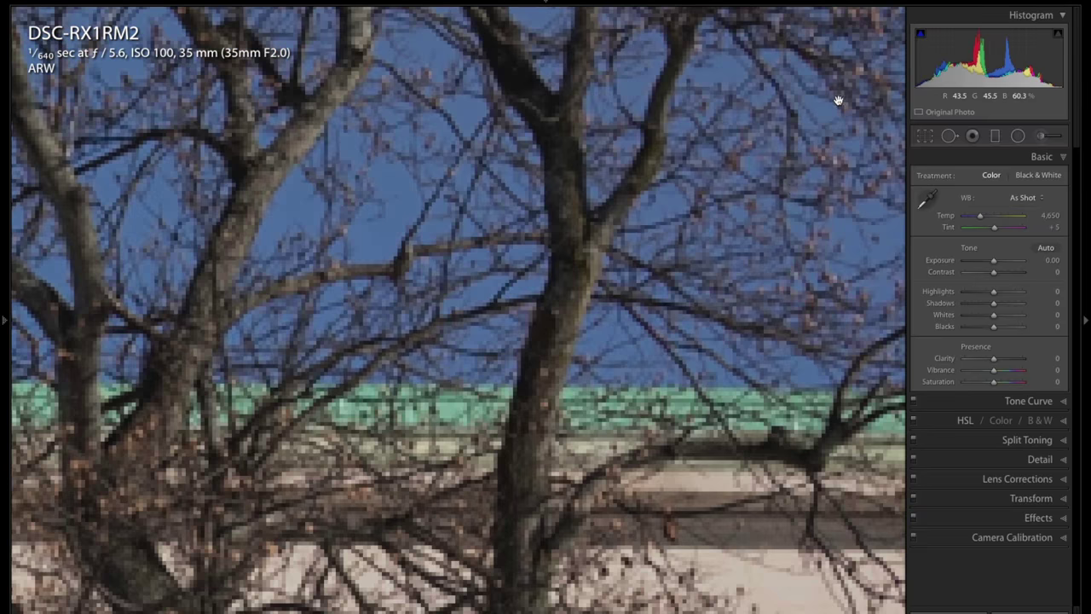
drag(789, 185, 588, 264)
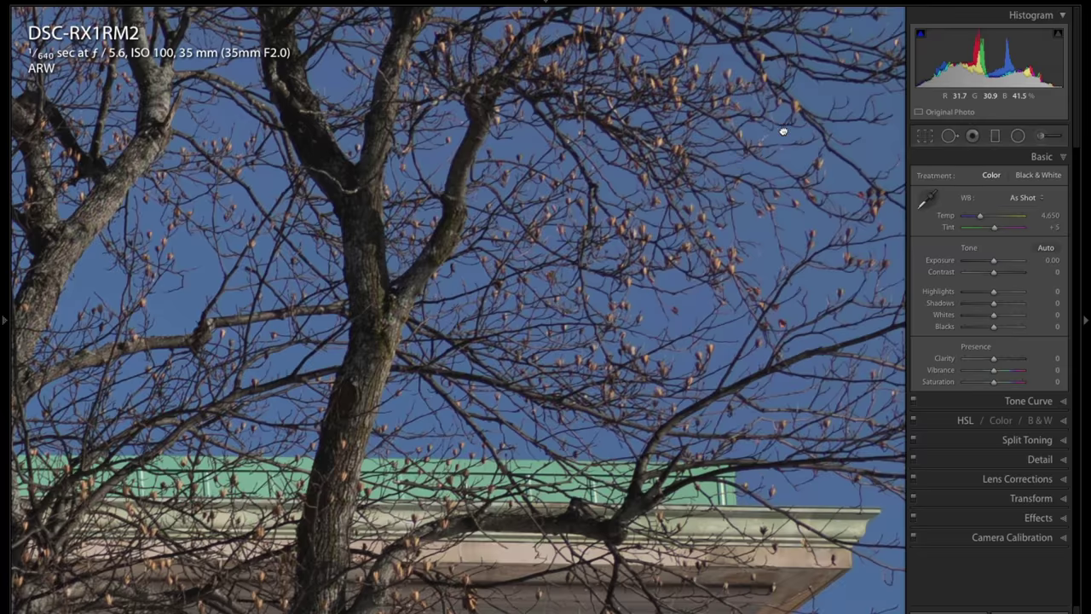
drag(803, 102, 711, 256)
drag(730, 122, 731, 364)
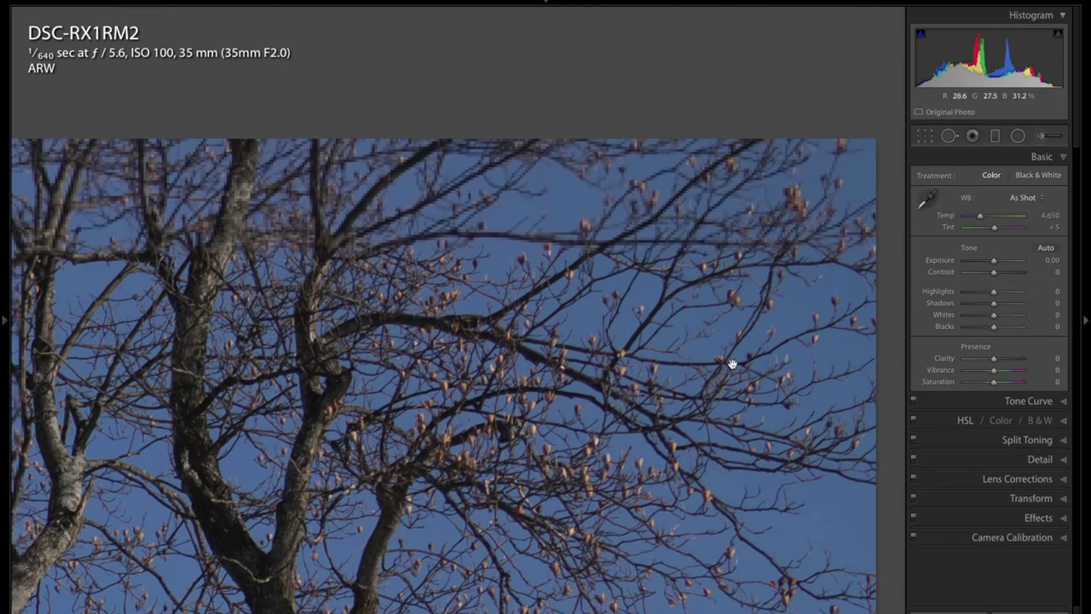
click(731, 296)
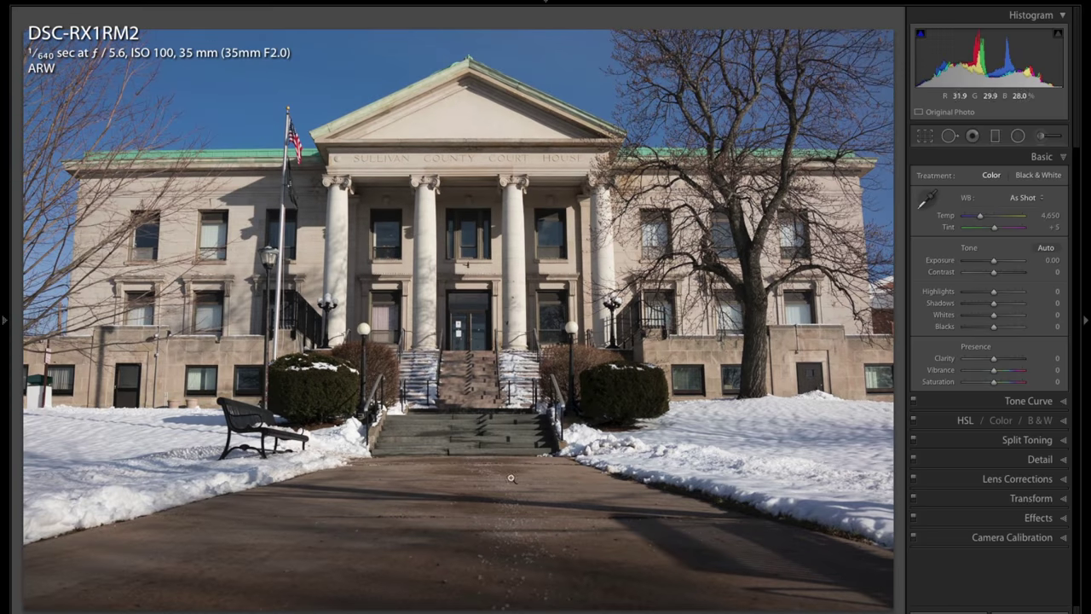
click(462, 421)
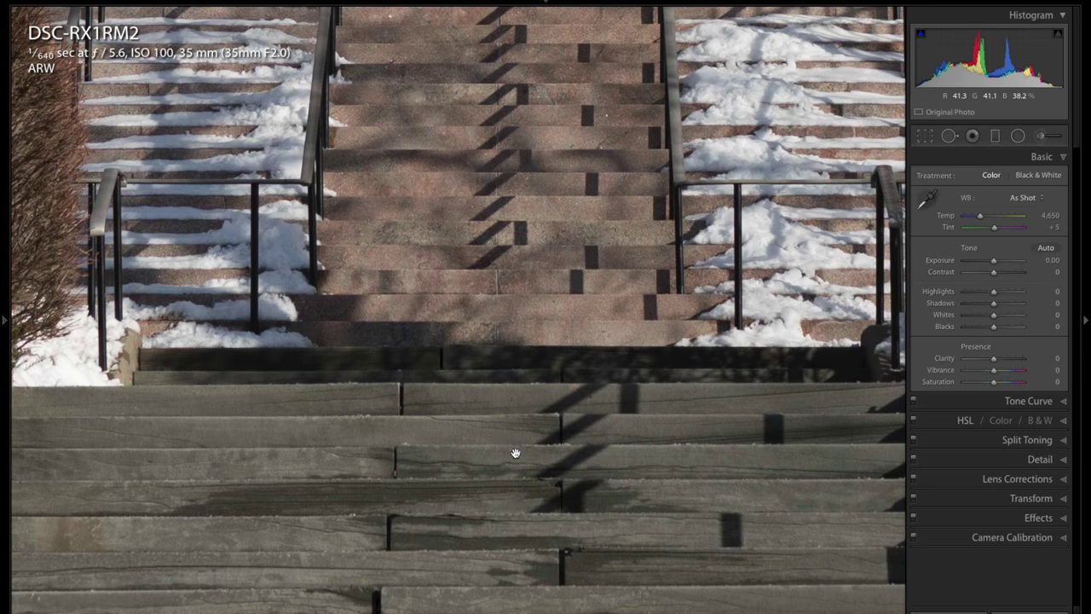
click(515, 162)
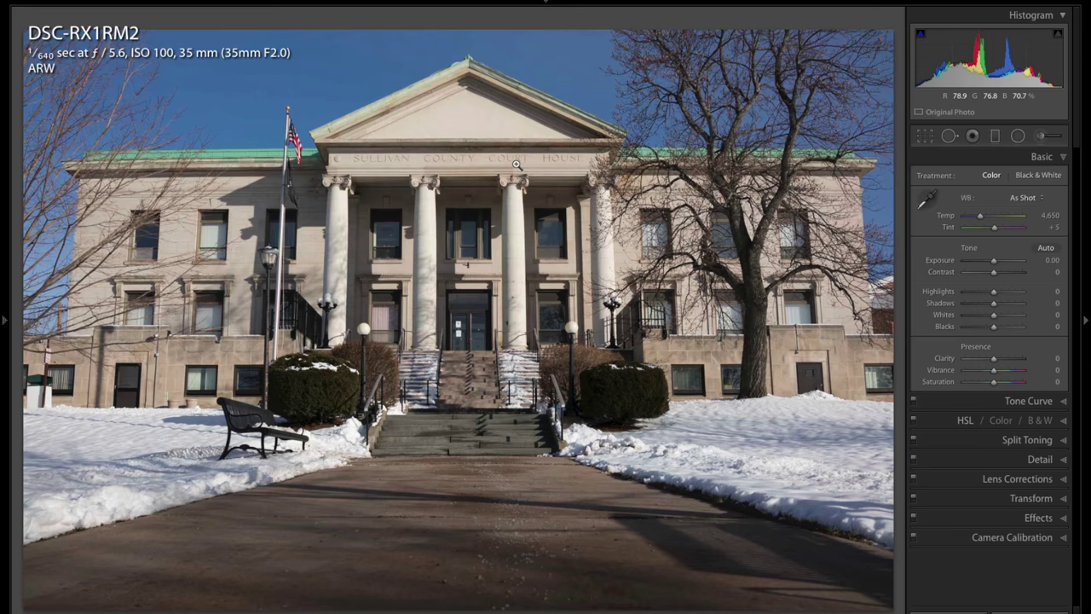
Compare the f/5.6 and f/2.0 bench close-ups for background blur with the adjustment controls hidden.
key(Right)
key(Tab)
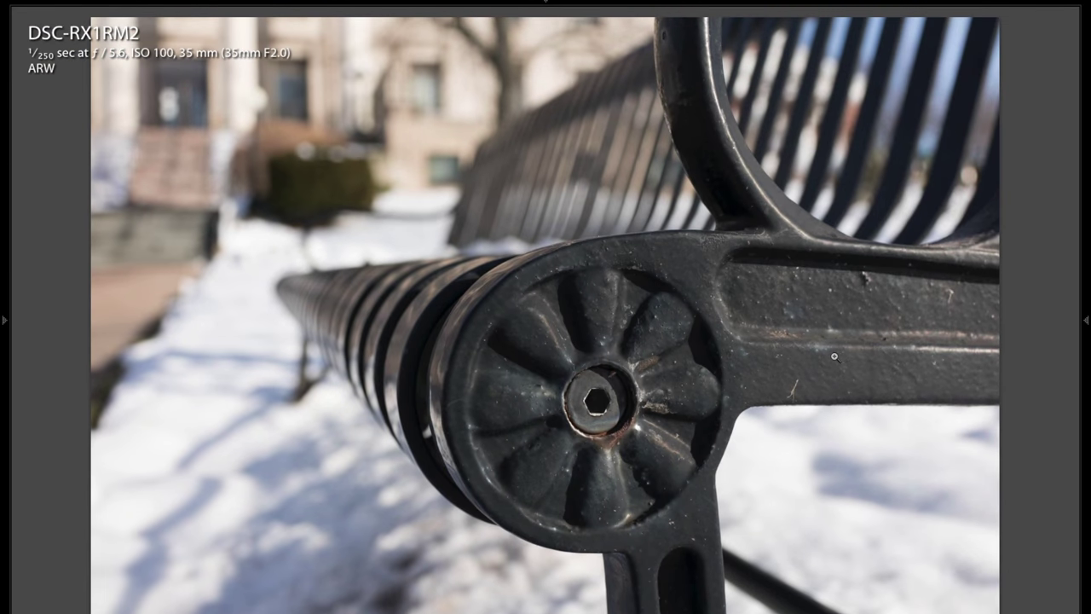
key(Right)
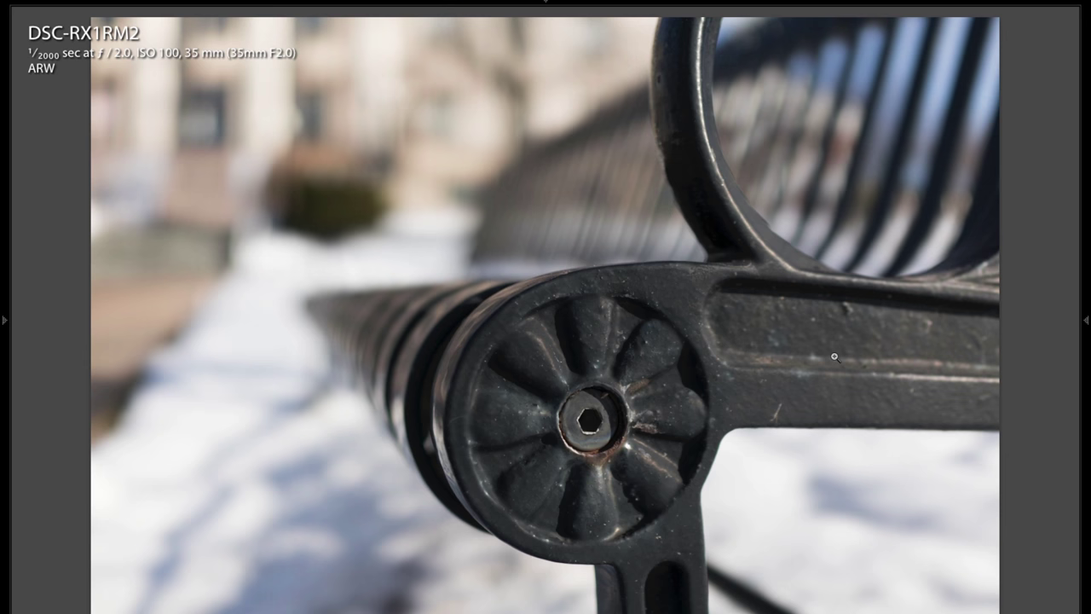
key(Right)
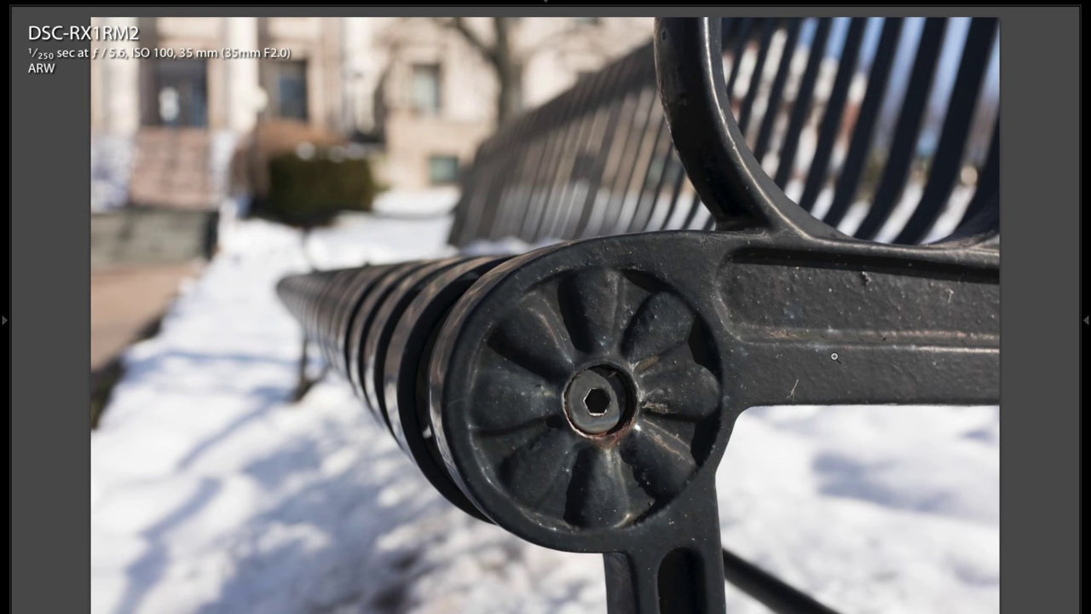
Switch back and forth between the f/5.6 and f/2.0 bench close-ups to judge how the building and slats blur.
key(Right)
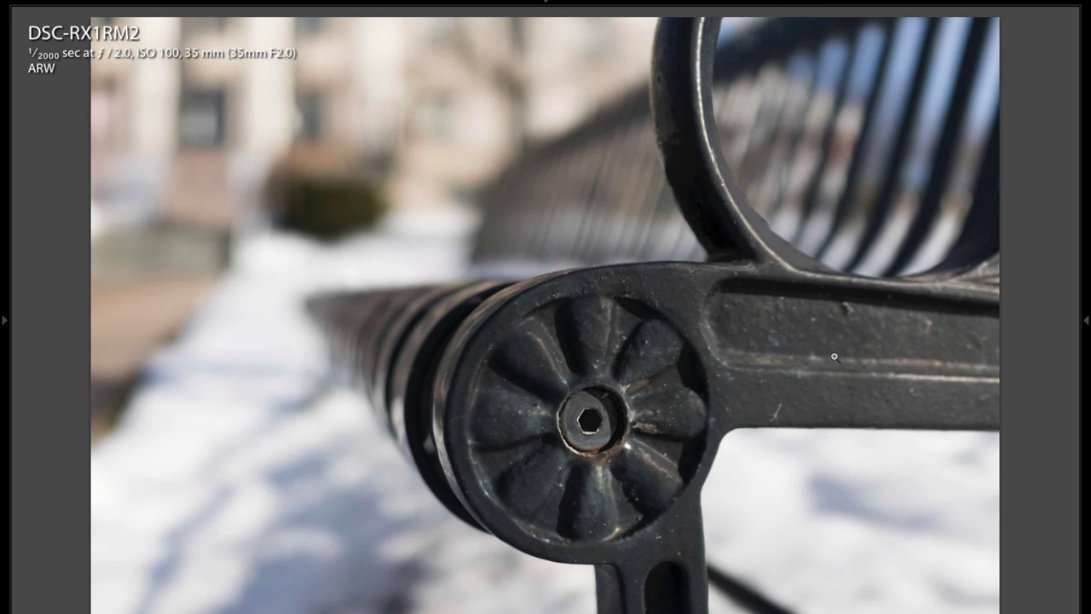
key(Left)
key(Right)
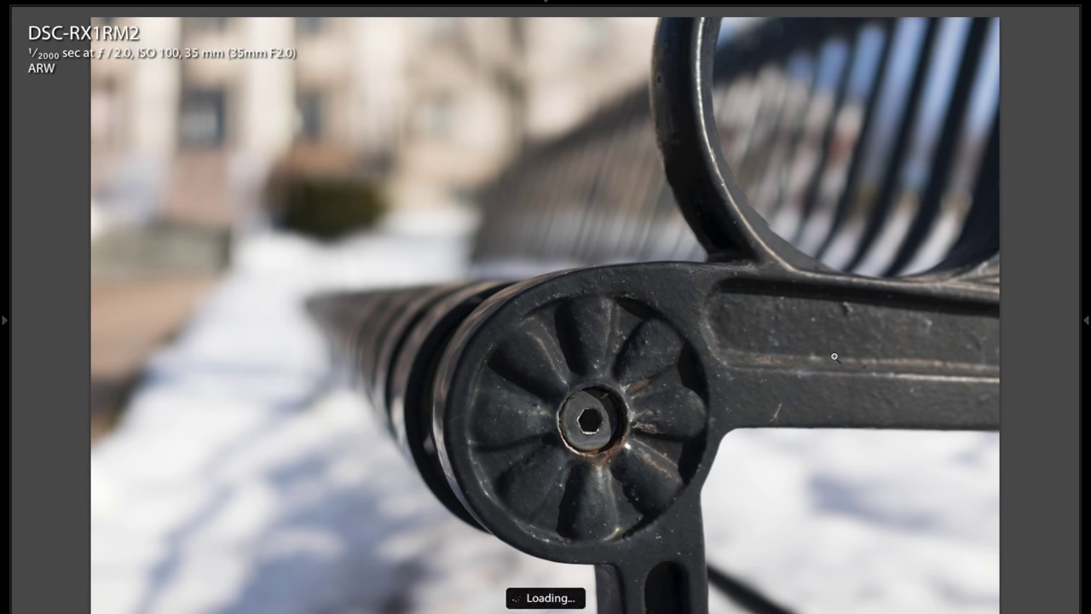
Bring up the f/2.0 skateboarding sign photo with the adjustment controls and set Exposure to -1.55 and Highlights to -28.
key(Right)
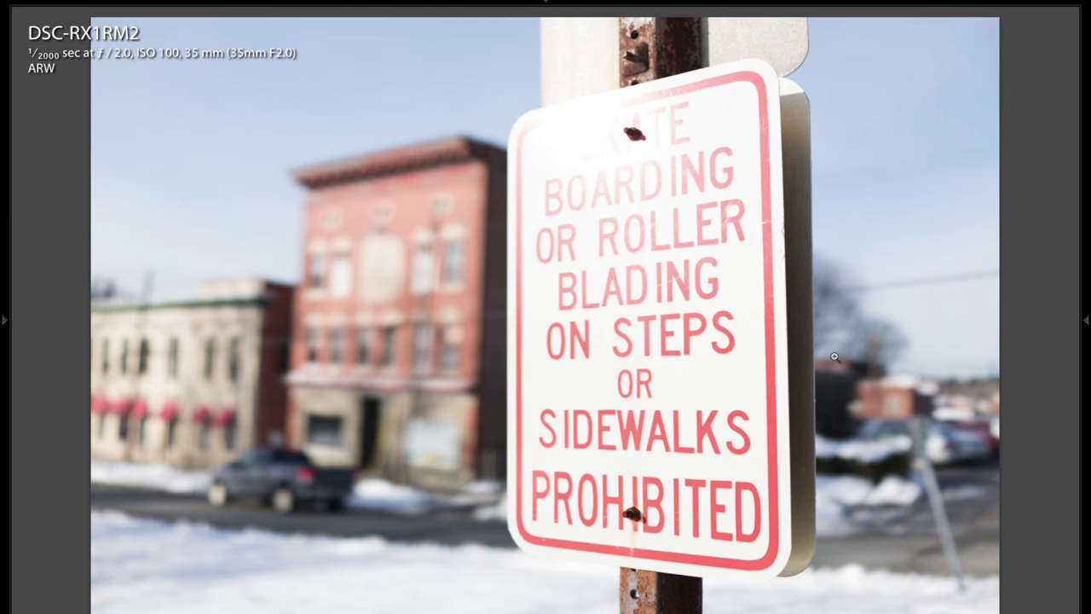
click(1080, 317)
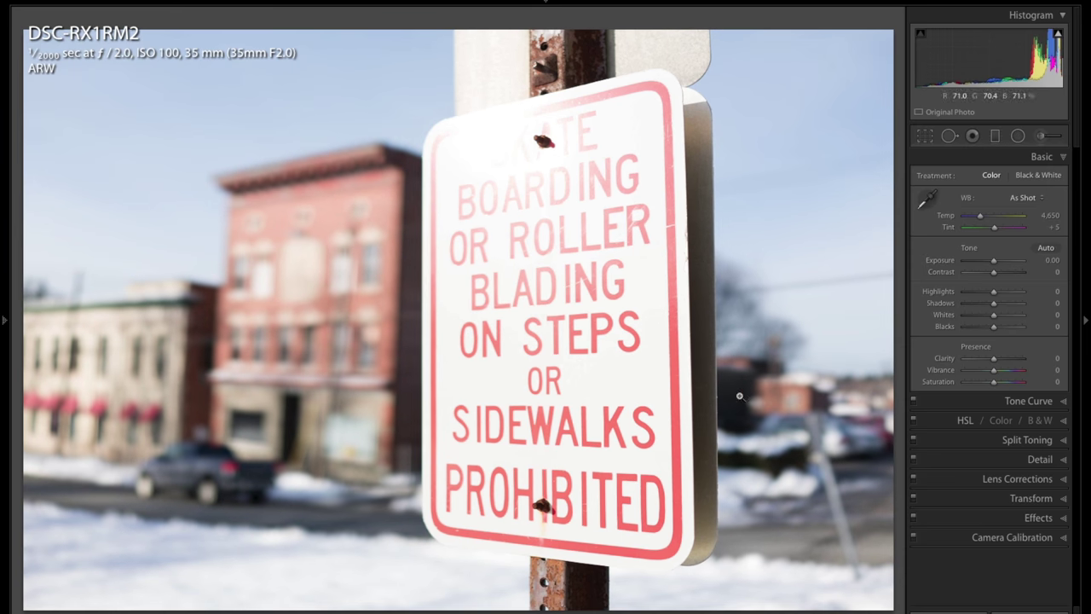
drag(993, 260, 986, 260)
drag(904, 259, 837, 291)
drag(908, 296, 904, 290)
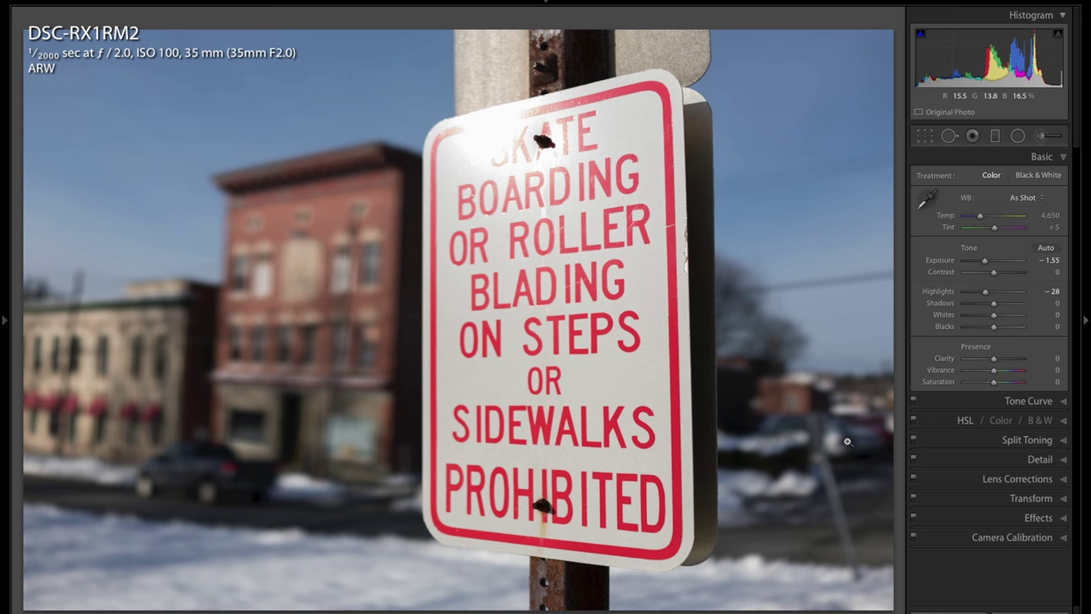
Examine the red brick building's windows behind the sign in the f/5.6 photo at full magnification.
key(Right)
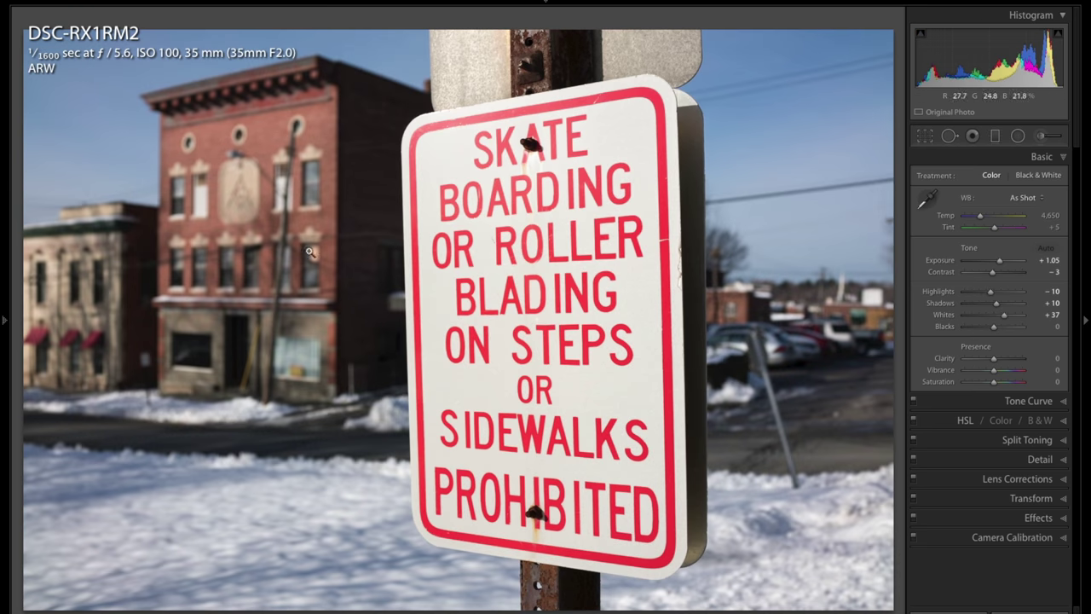
click(272, 280)
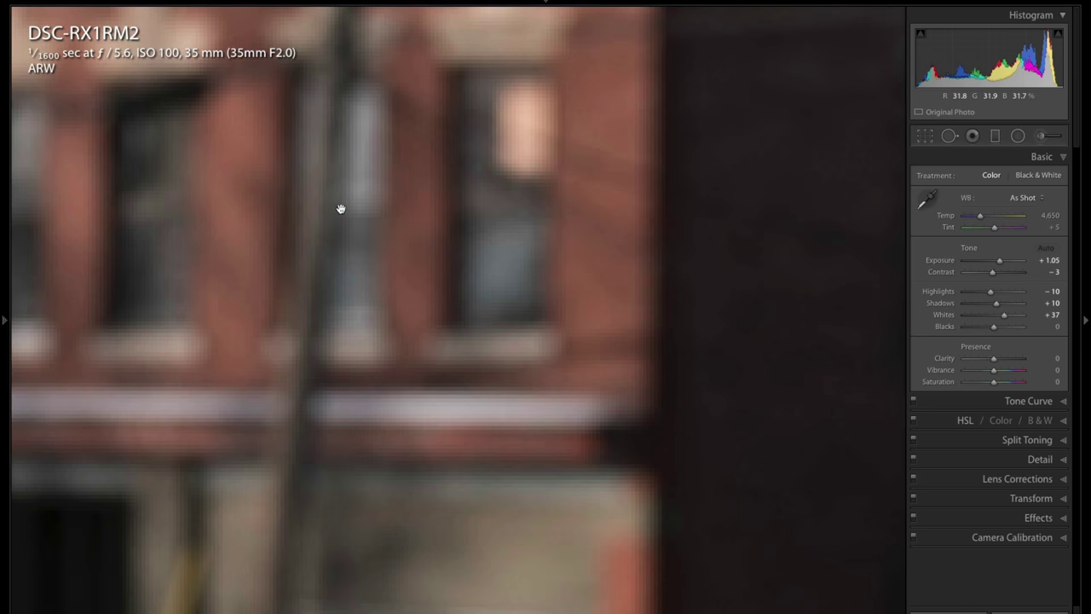
drag(341, 209, 465, 424)
click(483, 147)
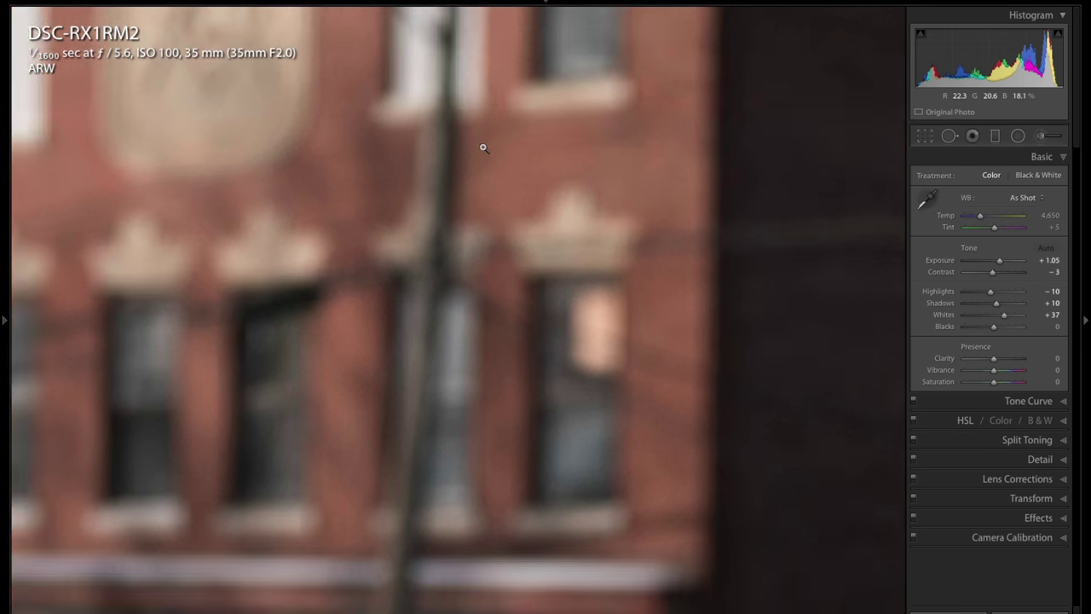
Compare the 1/800 and 1/500 sec exposures of the rolling snow field.
key(Right)
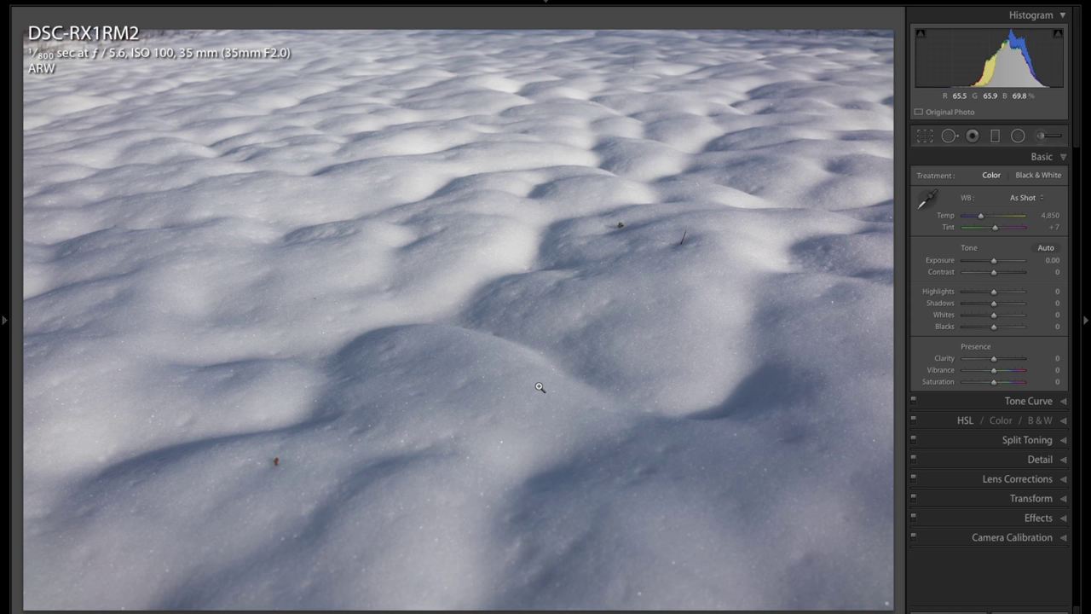
key(Right)
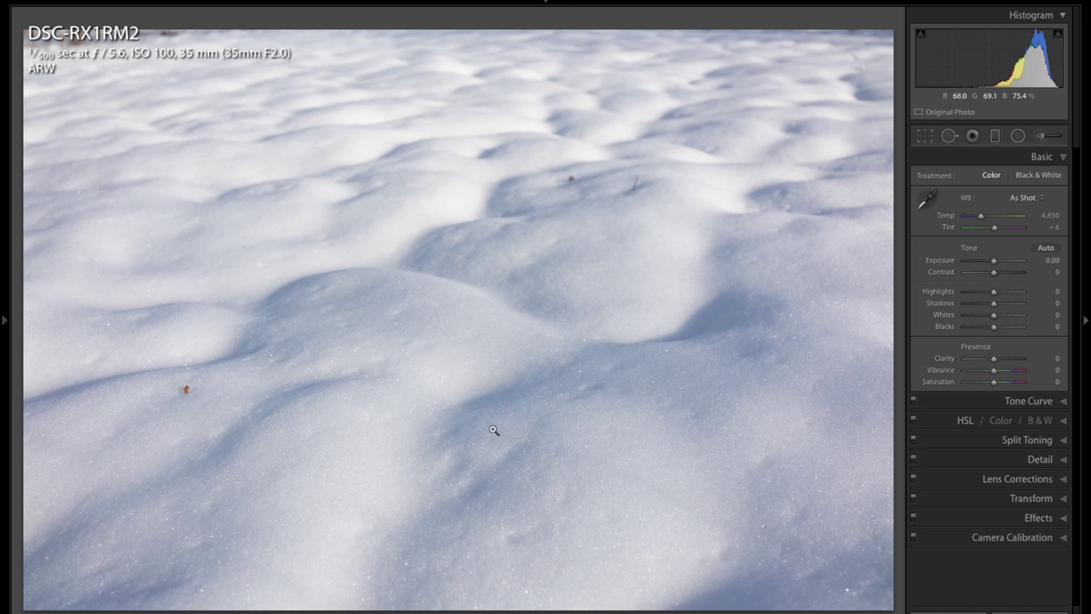
key(Right)
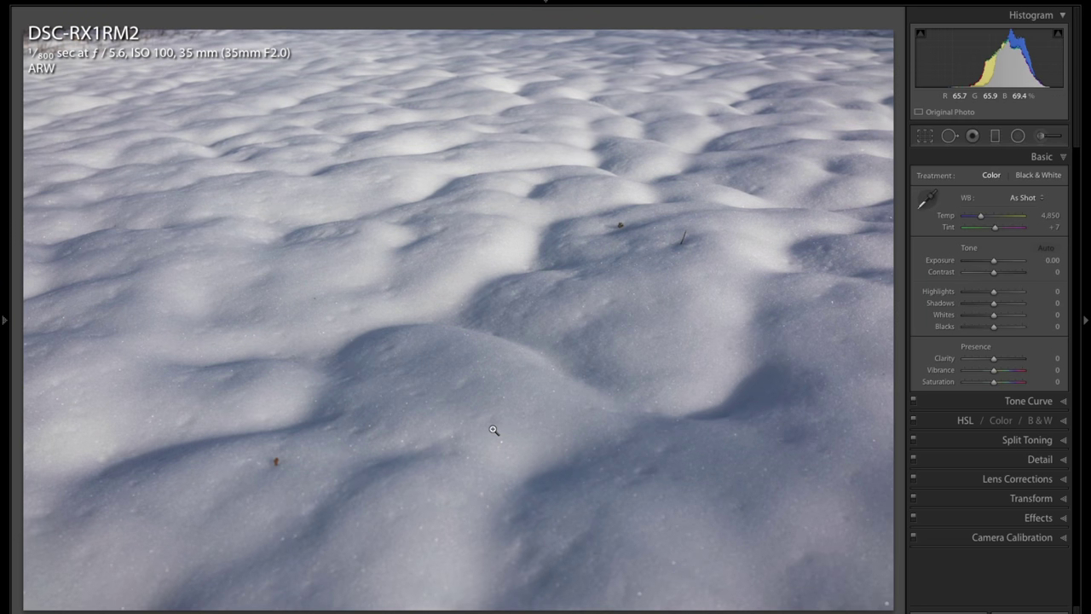
key(Right)
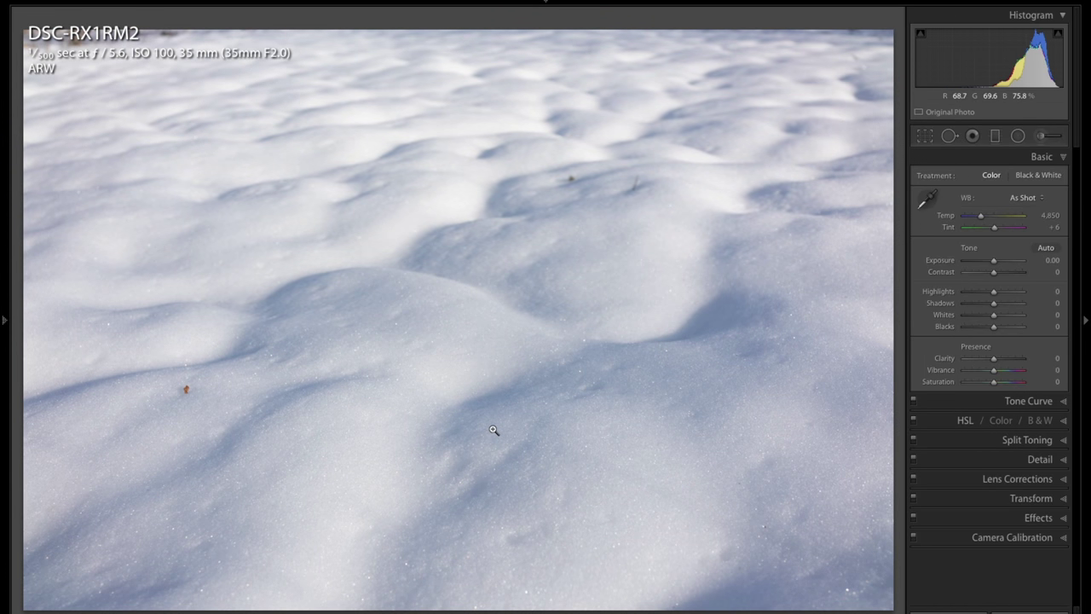
Examine the abandoned house's shaded porch, railings, fire escape and dormer windows at full magnification in the 1/1000 sec photo.
key(Right)
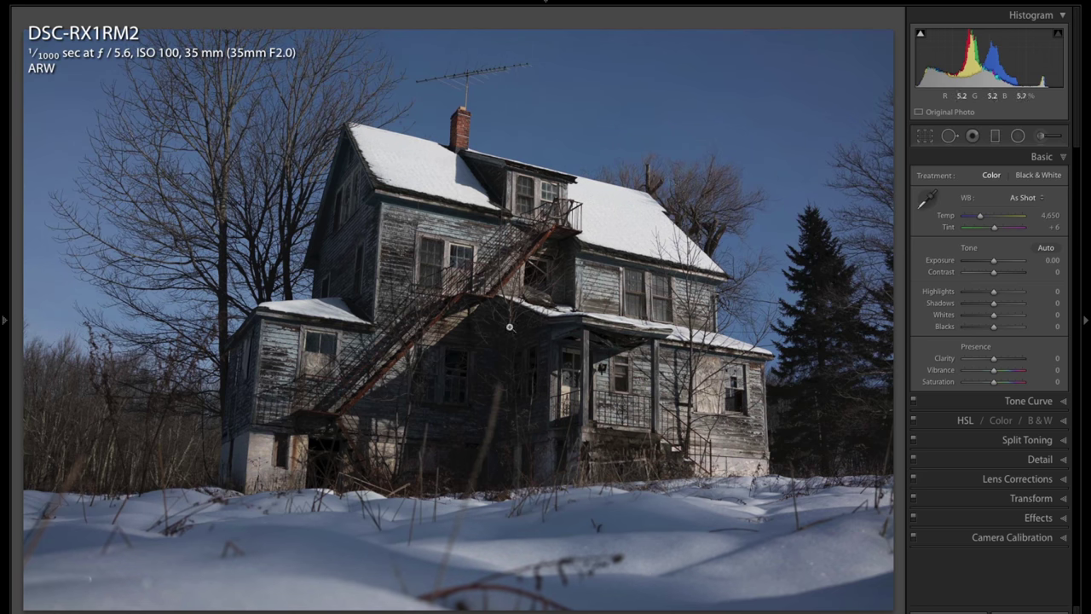
click(506, 307)
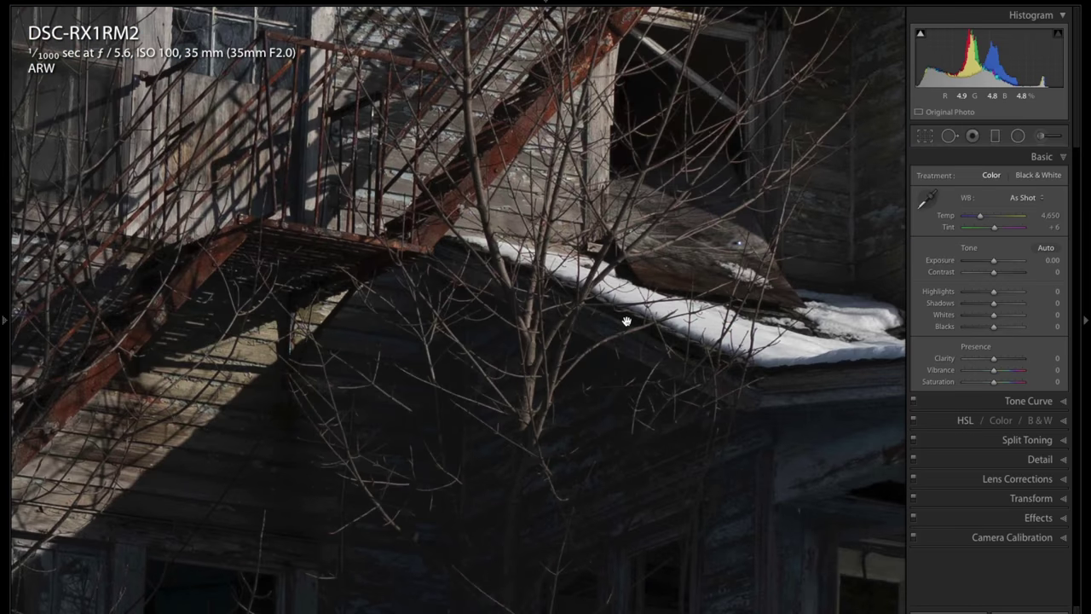
drag(685, 412, 494, 212)
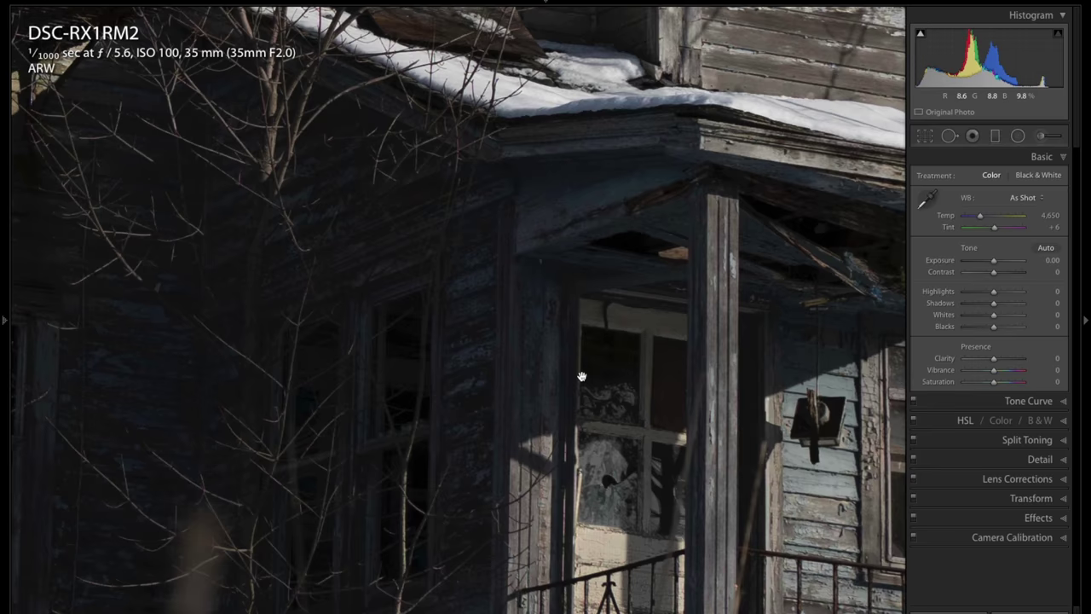
drag(580, 370, 365, 59)
drag(660, 309, 449, 108)
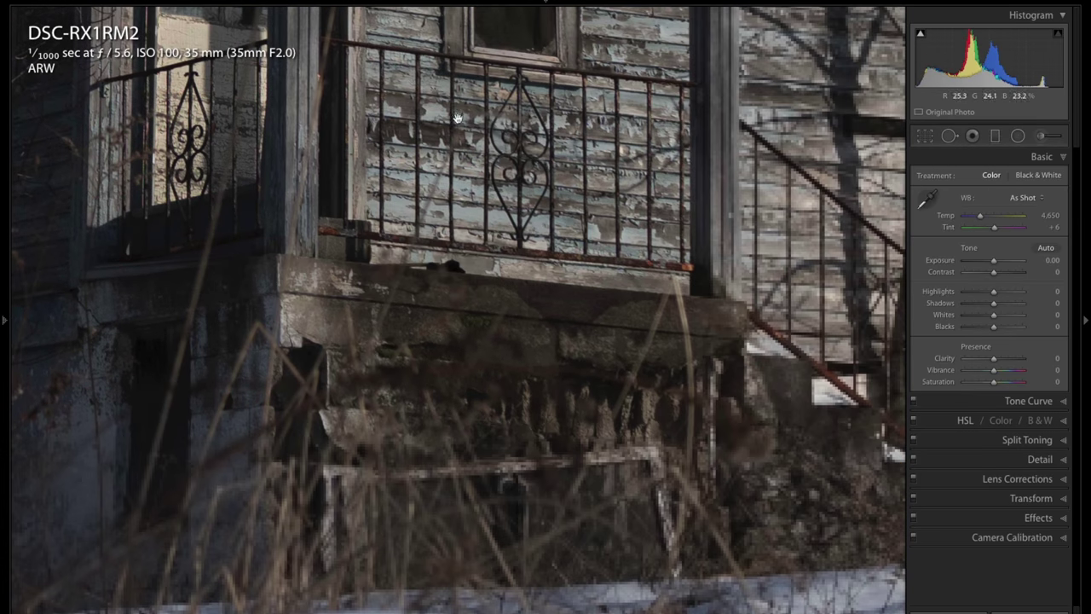
drag(396, 230, 447, 588)
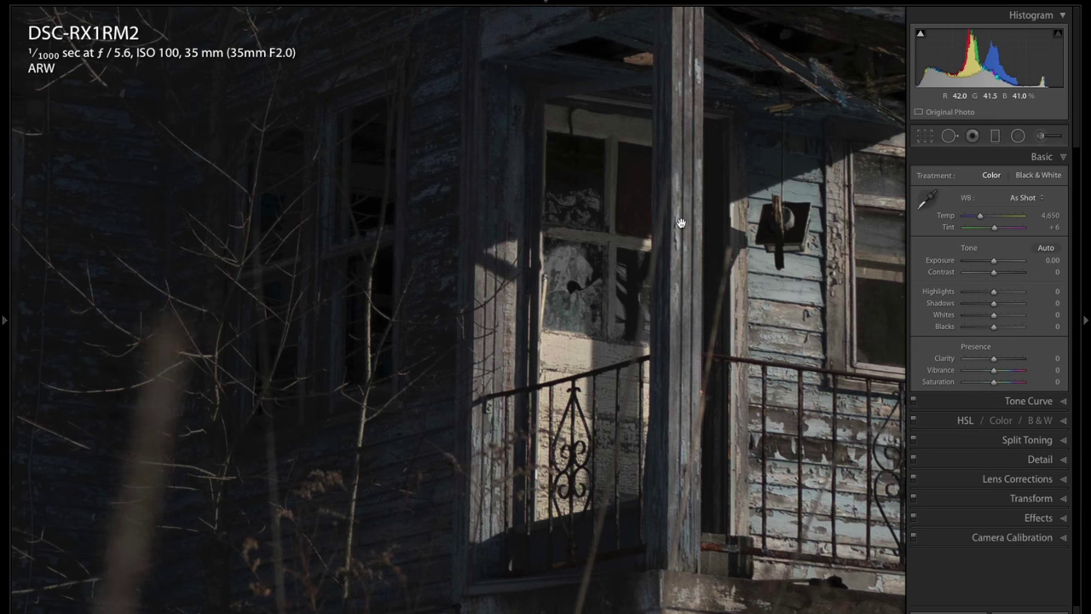
drag(681, 224, 677, 443)
drag(678, 245, 672, 609)
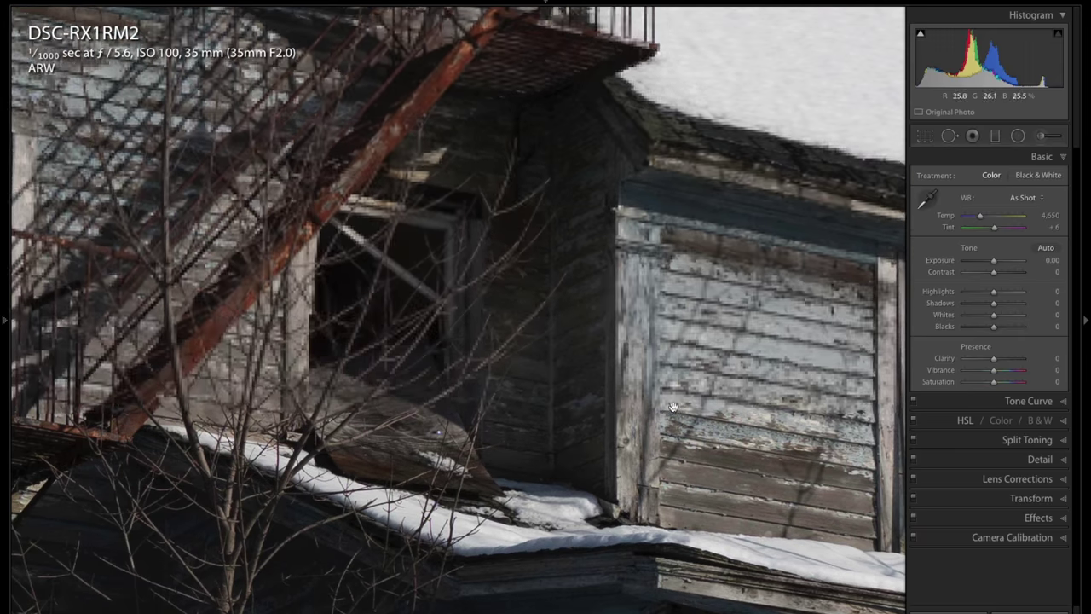
drag(426, 111, 673, 449)
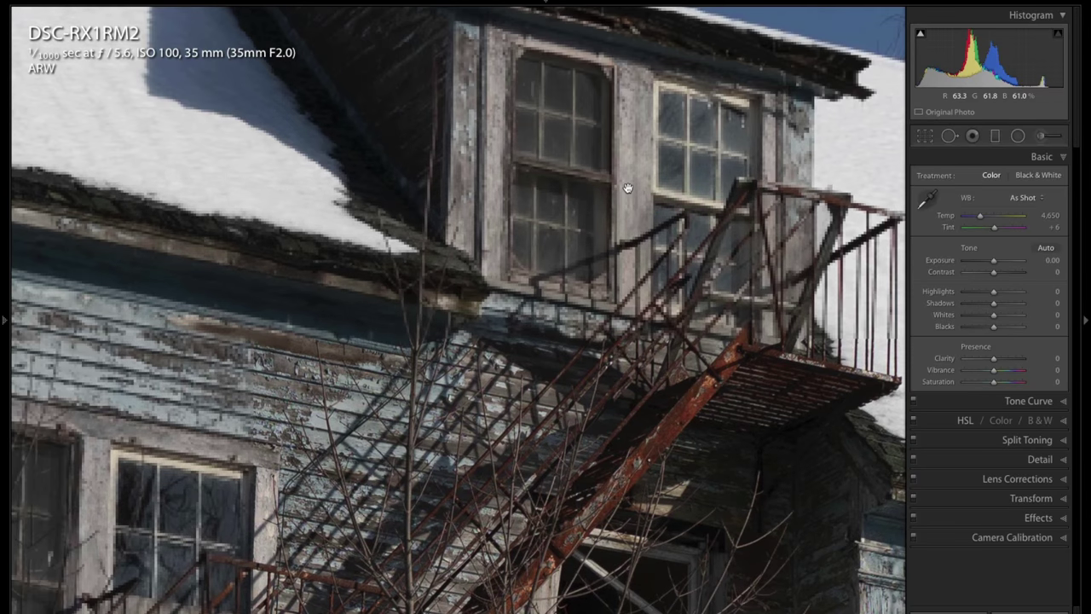
click(462, 177)
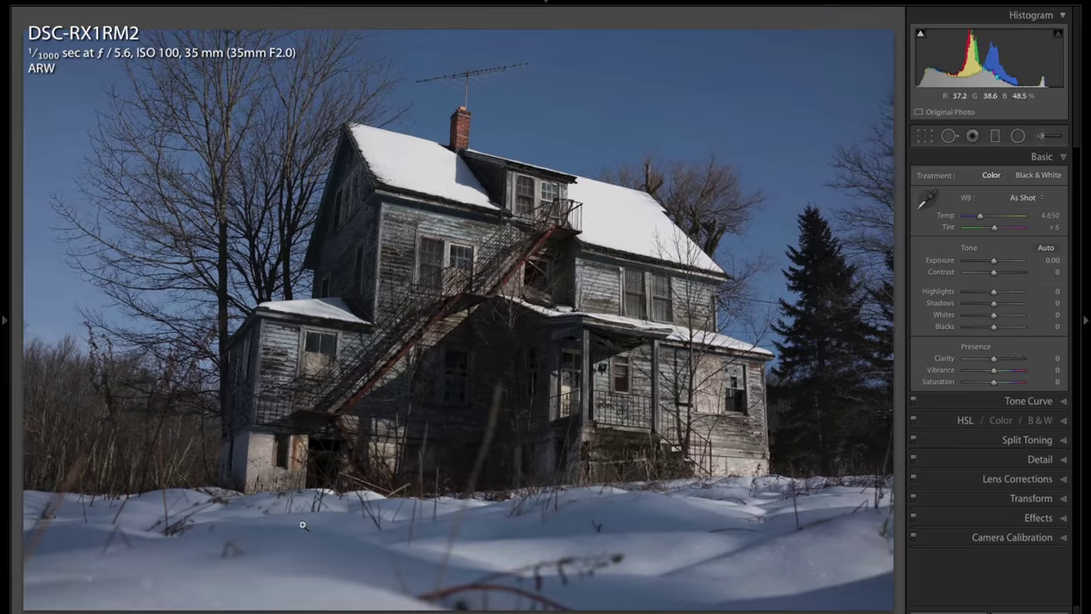
Examine the house's dark basement doorway and rooftop antenna at full magnification, finishing on the TIF version of the photo.
click(321, 445)
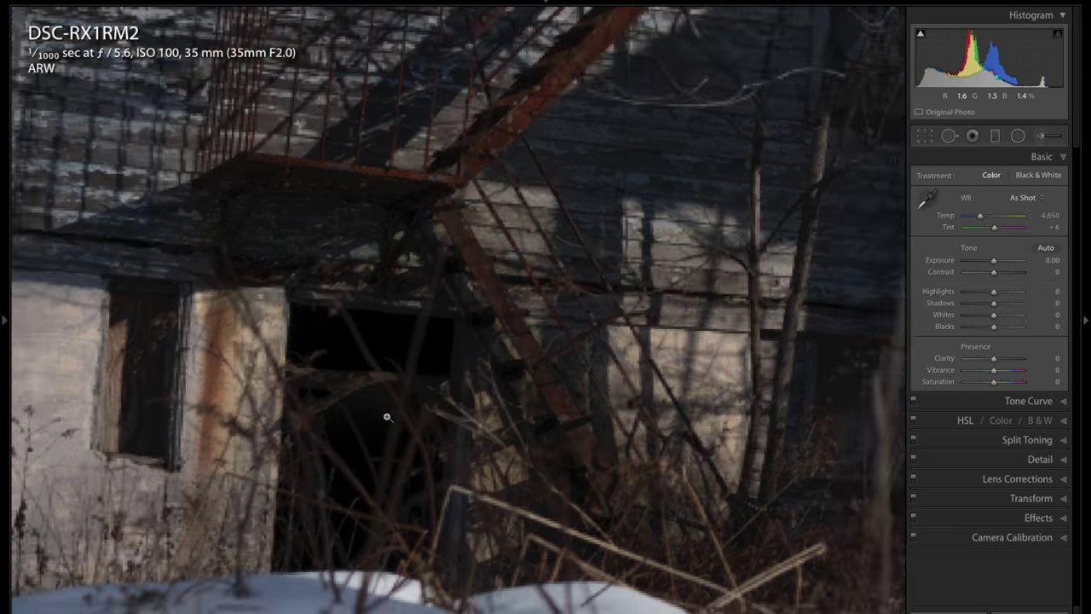
click(387, 417)
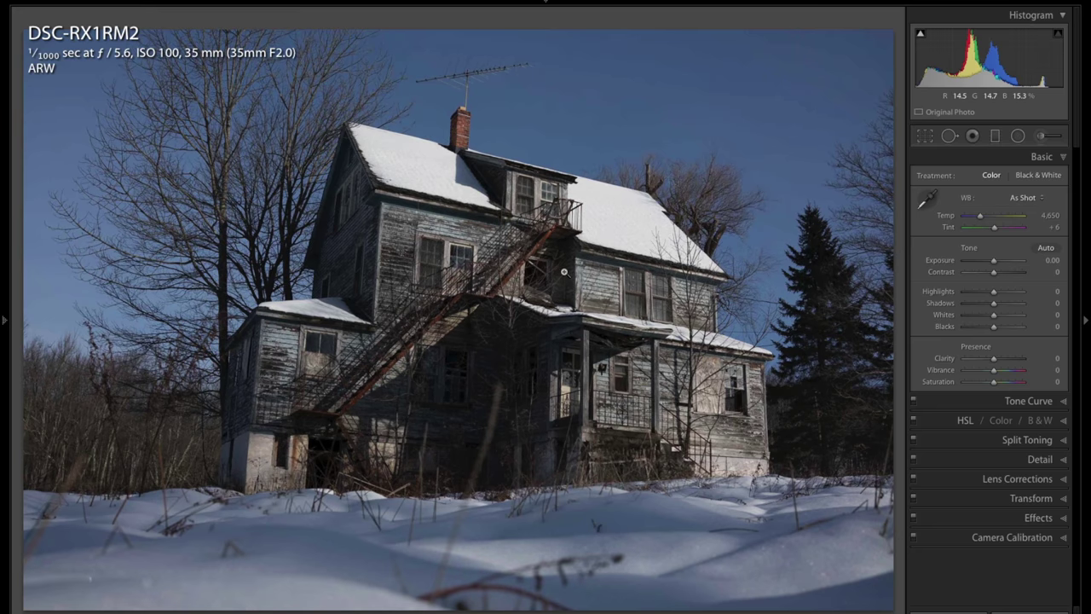
click(458, 74)
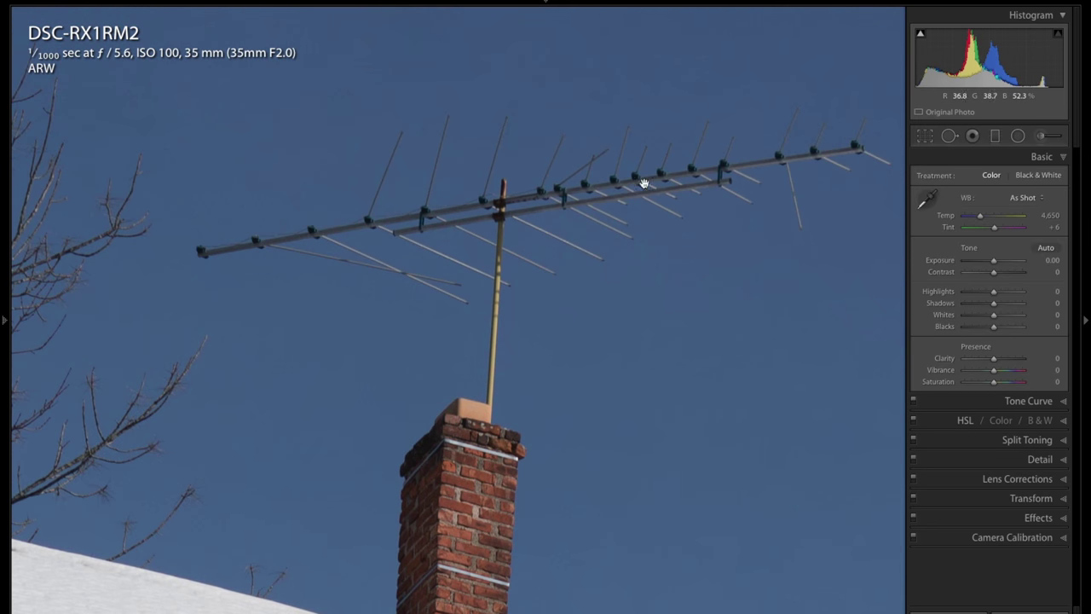
click(365, 198)
key(Right)
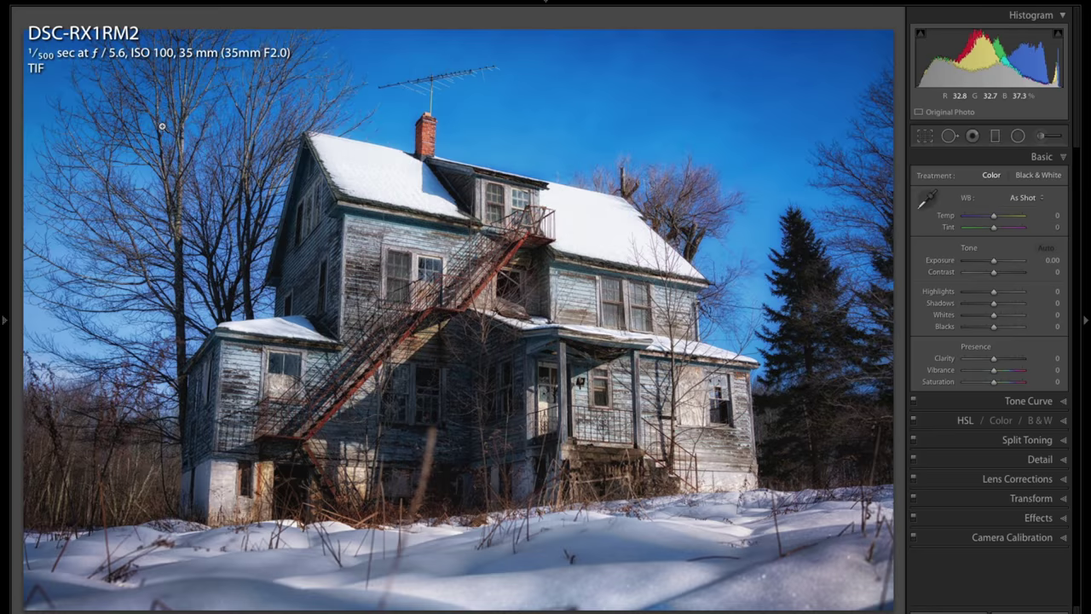